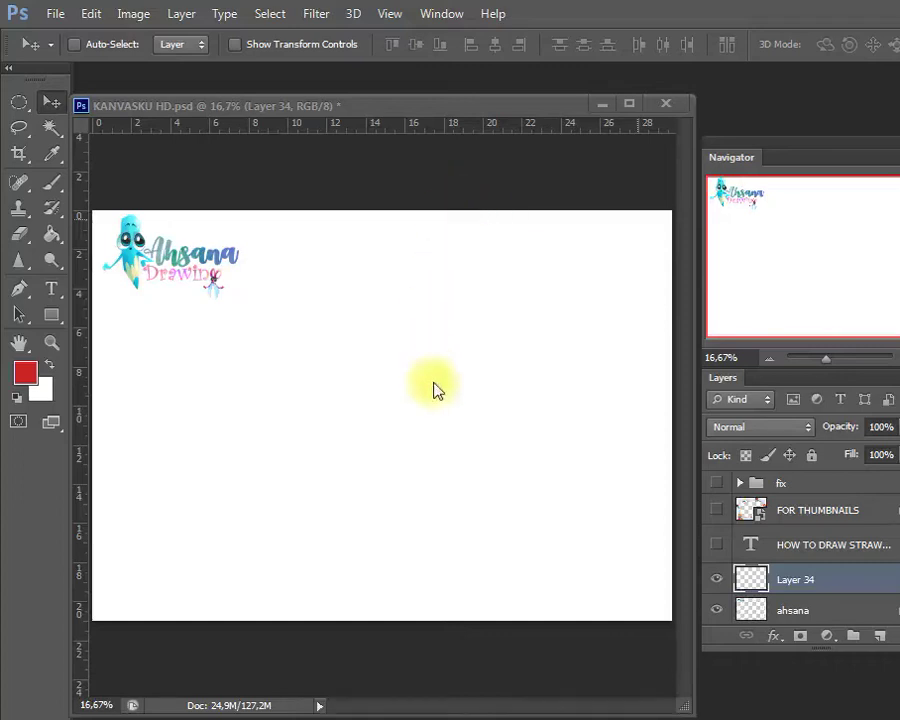
- Set black as the painting colour and pick the Hard Round brush at 100% hardness
click(17, 397)
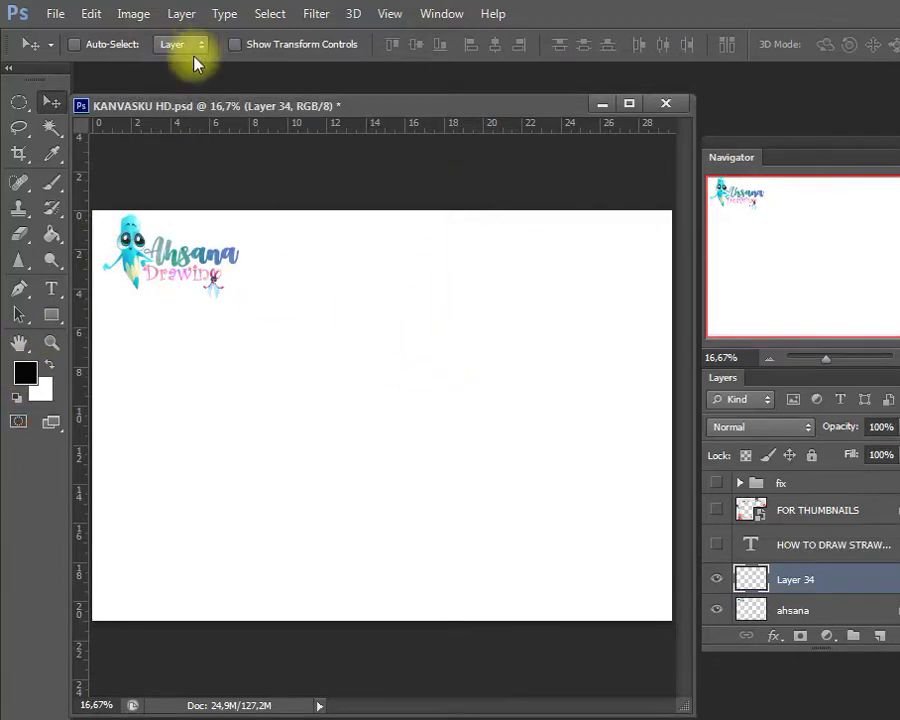
key(b)
click(100, 45)
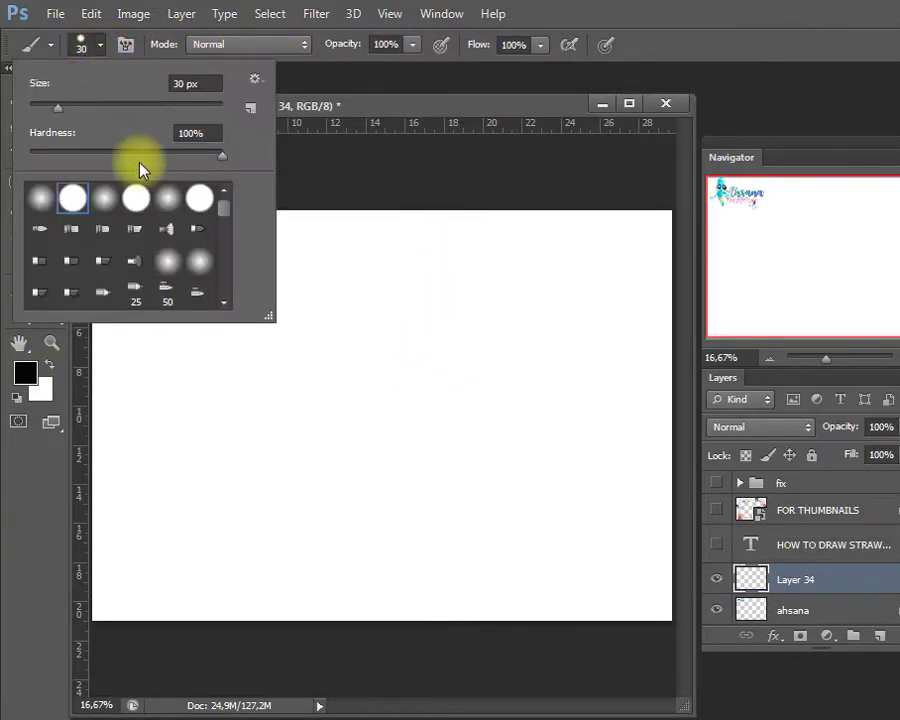
click(167, 197)
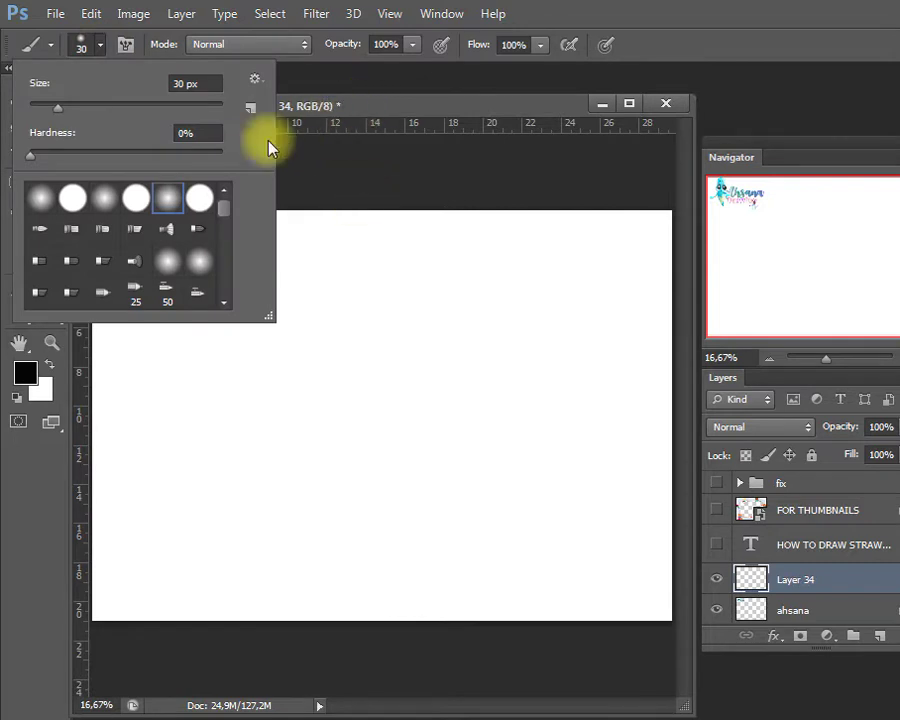
click(136, 197)
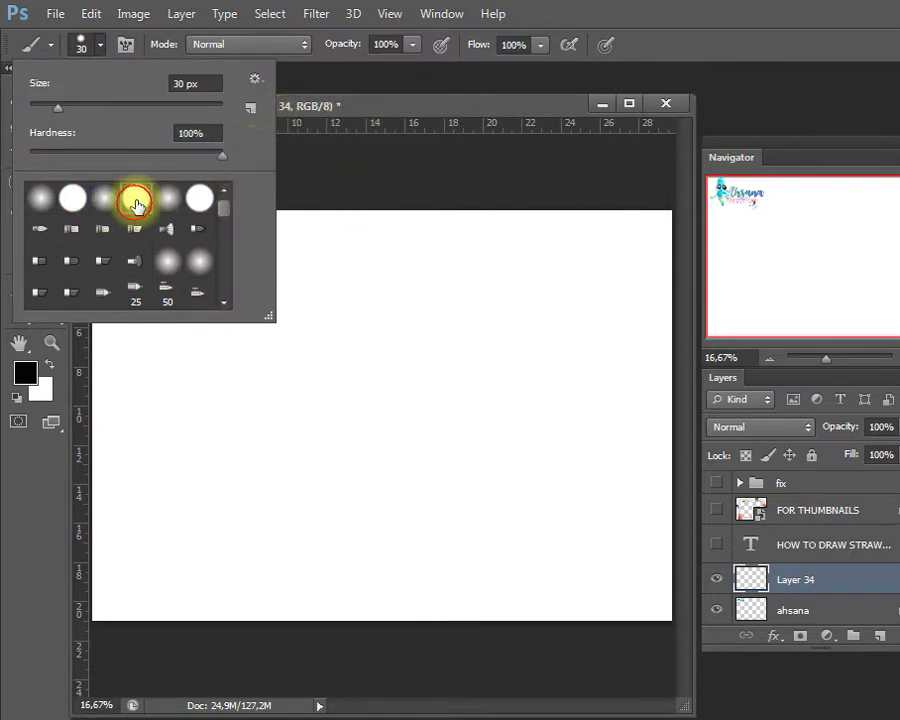
click(366, 116)
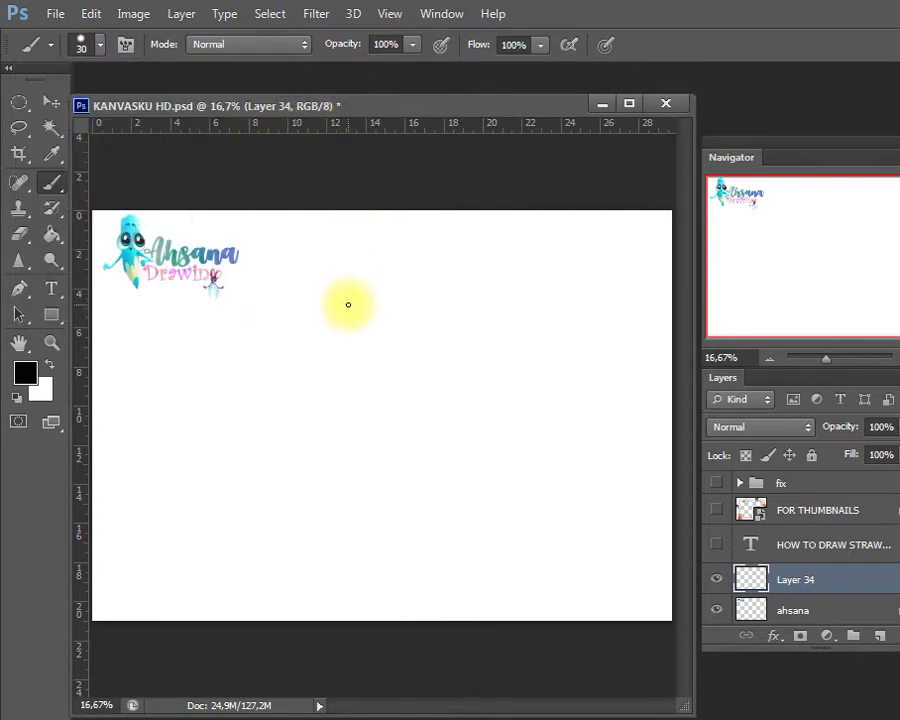
- Try test strokes while enlarging the brush with the ] key, undoing each one
drag(362, 290, 324, 424)
key(ctrl+z)
key(bracketright)
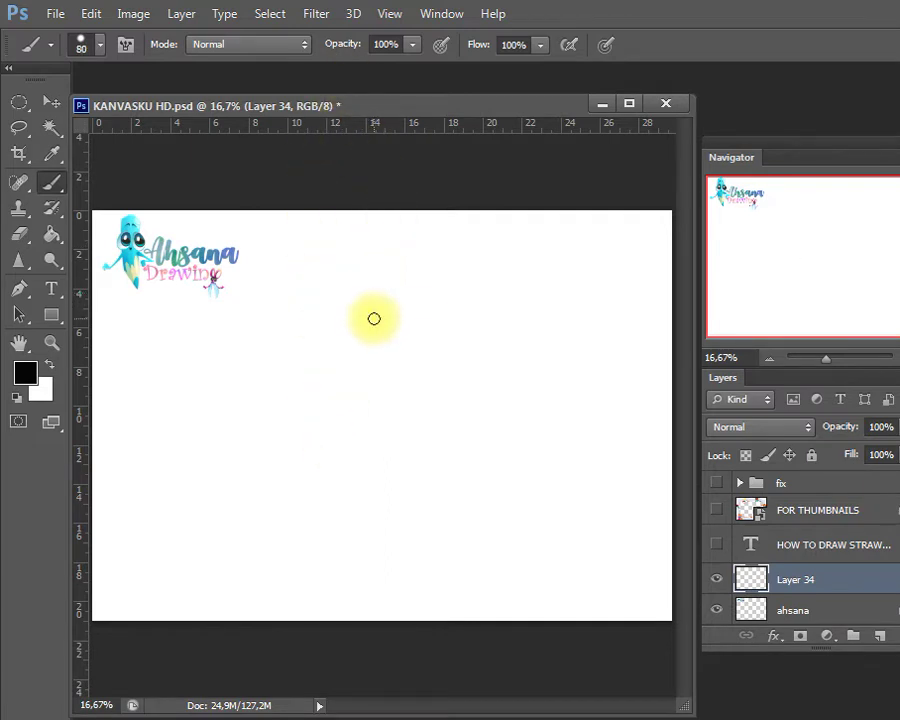
drag(392, 302, 334, 438)
key(ctrl+z)
key(bracketright)
key(bracketright)
key(bracketright)
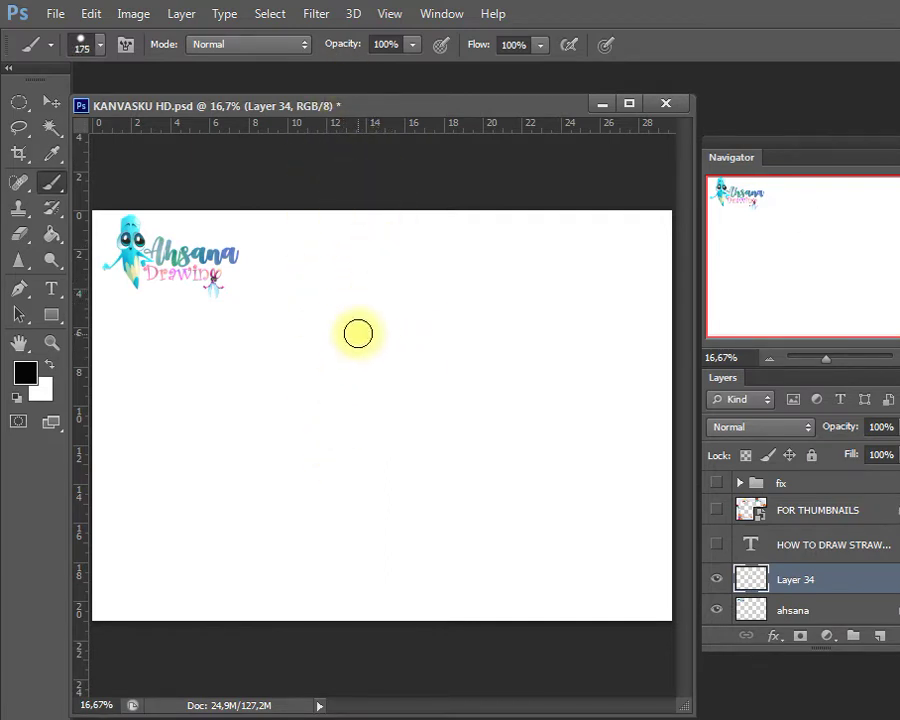
mouse_move(346, 297)
mouse_down()
mouse_move(320, 334)
mouse_move(356, 360)
mouse_move(370, 294)
mouse_move(359, 356)
mouse_up()
- Draw both floppy ears, the top of the head and both sides of the face
key(ctrl+z)
key(ctrl+z)
key(ctrl+z)
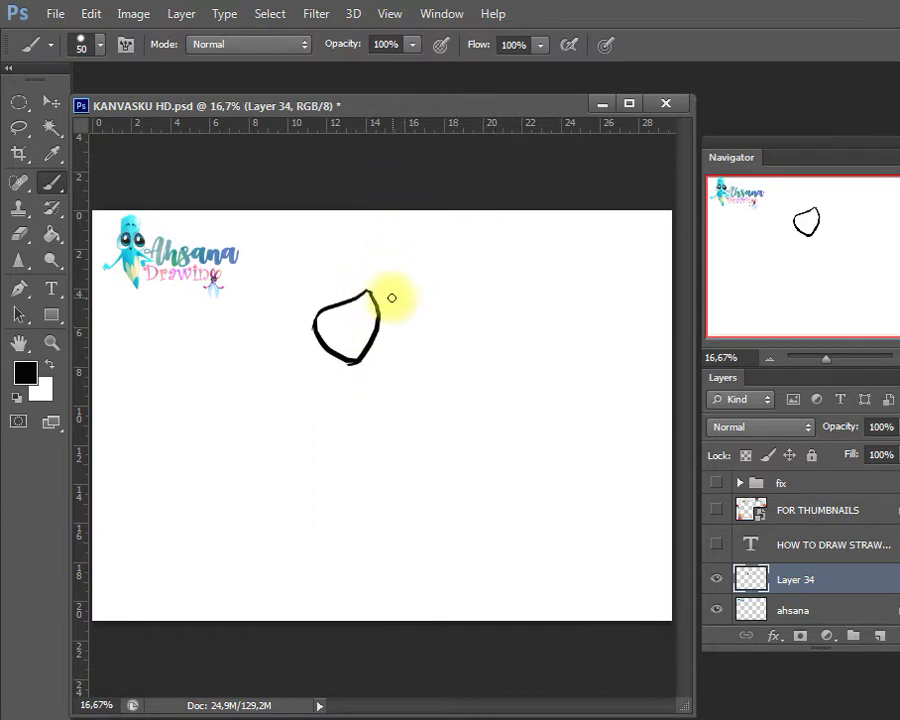
mouse_move(371, 293)
mouse_down()
mouse_move(381, 305)
mouse_move(490, 302)
mouse_up()
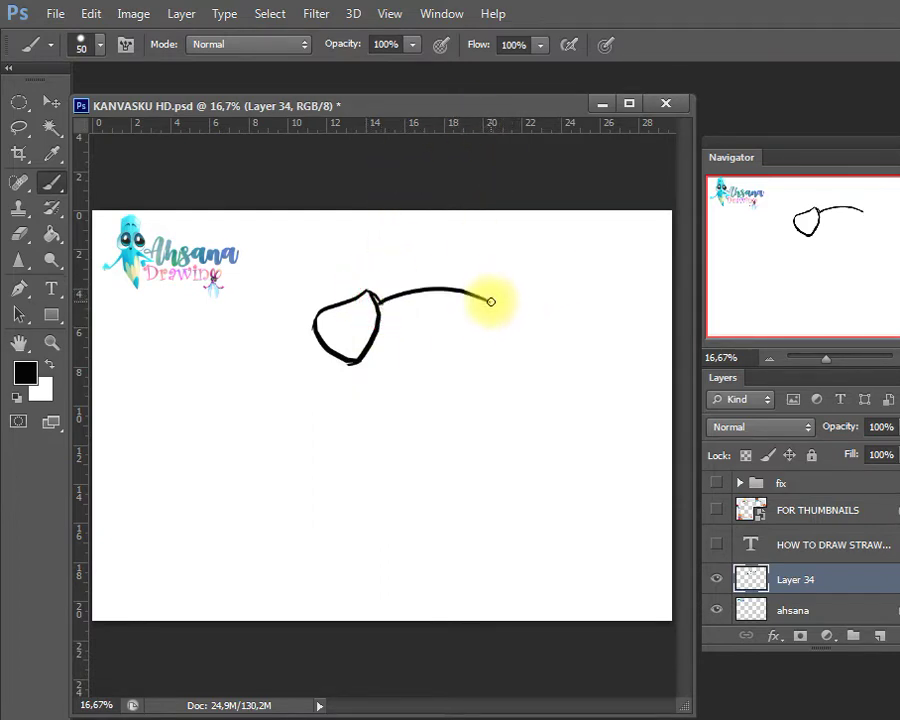
mouse_move(491, 301)
mouse_down()
mouse_move(506, 292)
mouse_move(563, 310)
mouse_up()
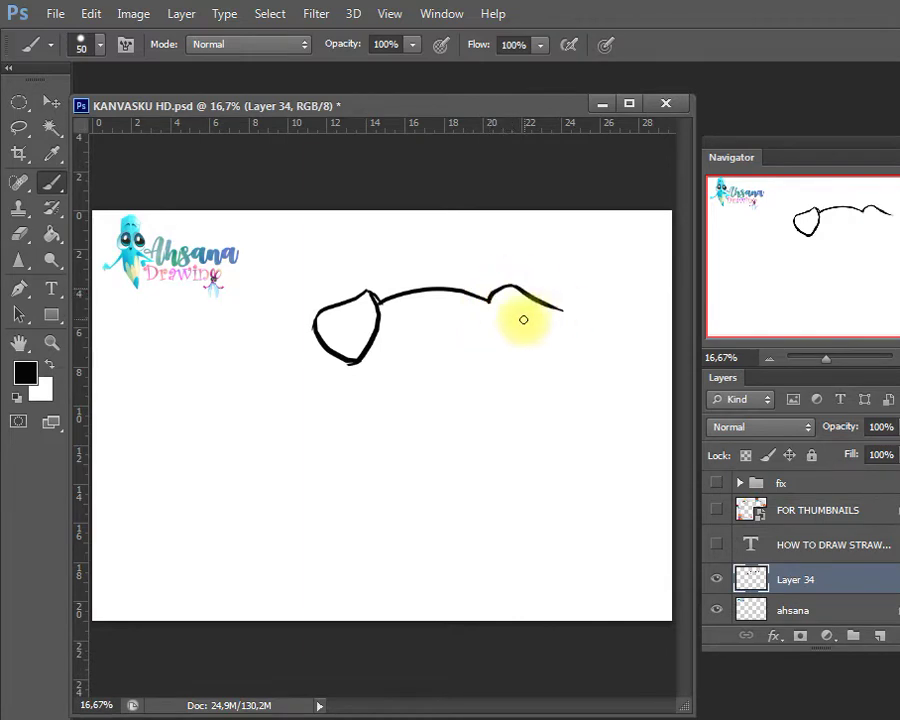
mouse_move(501, 307)
mouse_down()
mouse_move(535, 366)
mouse_move(564, 318)
mouse_up()
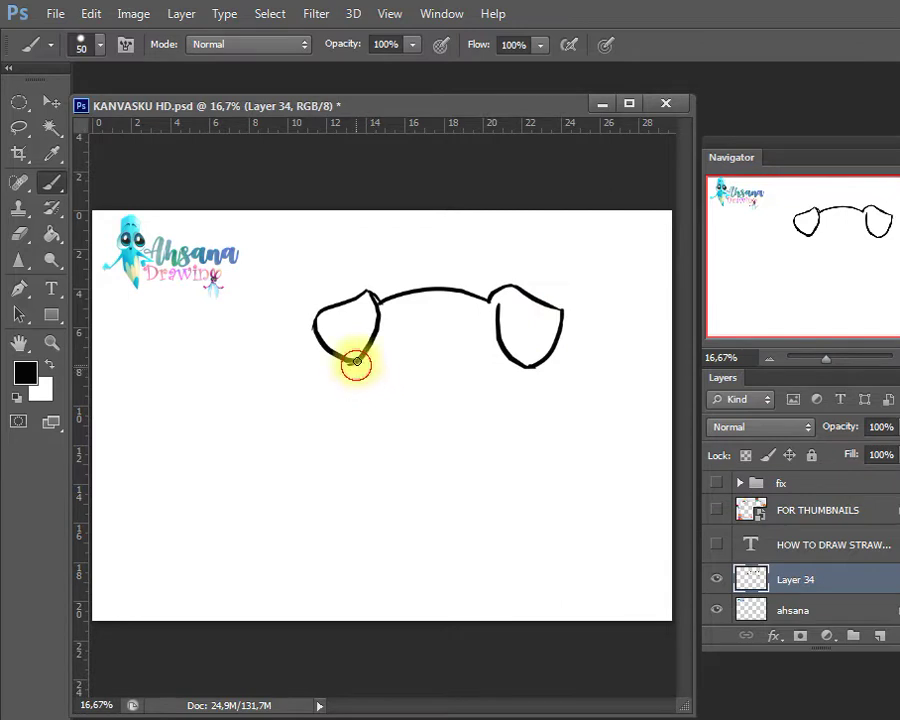
drag(356, 361, 358, 396)
drag(513, 366, 518, 393)
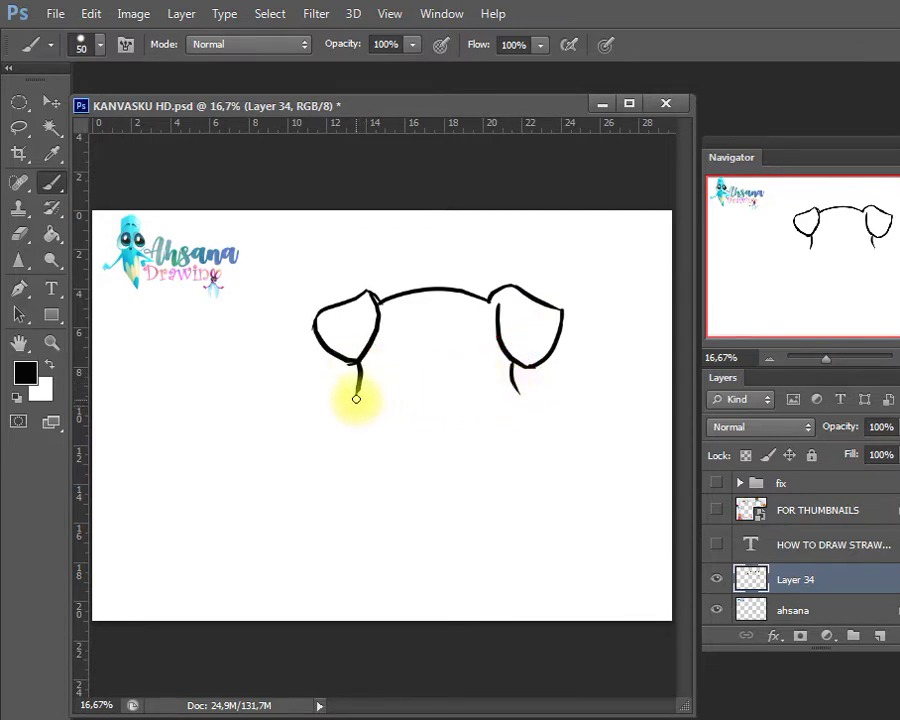
- Add the muzzle line and a shaggy scalloped beard outline beneath the nose
mouse_move(351, 393)
mouse_down()
mouse_move(428, 407)
mouse_move(437, 426)
mouse_move(439, 412)
mouse_up()
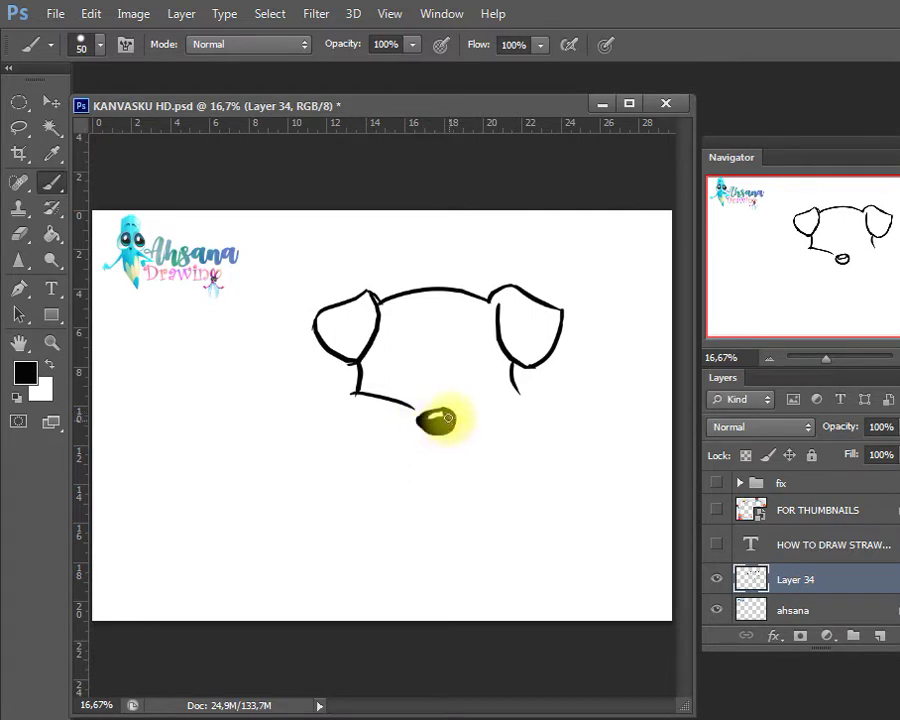
mouse_move(352, 395)
mouse_down()
mouse_move(353, 456)
mouse_move(387, 478)
mouse_move(454, 488)
mouse_up()
key(ctrl+z)
mouse_move(378, 477)
mouse_down()
mouse_move(423, 499)
mouse_move(435, 478)
mouse_move(441, 496)
mouse_move(484, 481)
mouse_move(531, 452)
mouse_move(528, 406)
mouse_up()
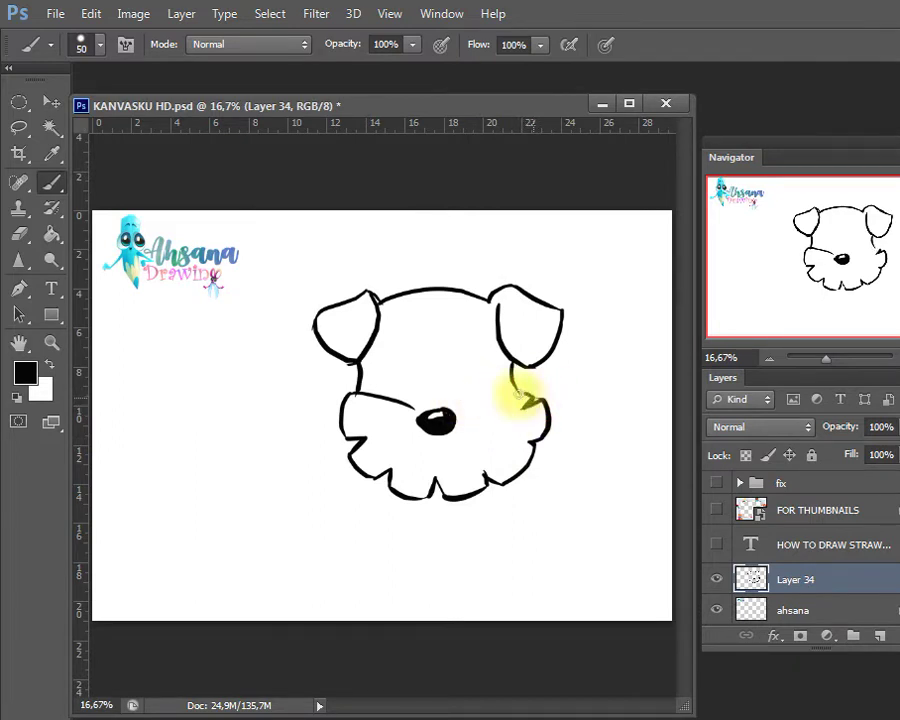
drag(530, 396, 469, 408)
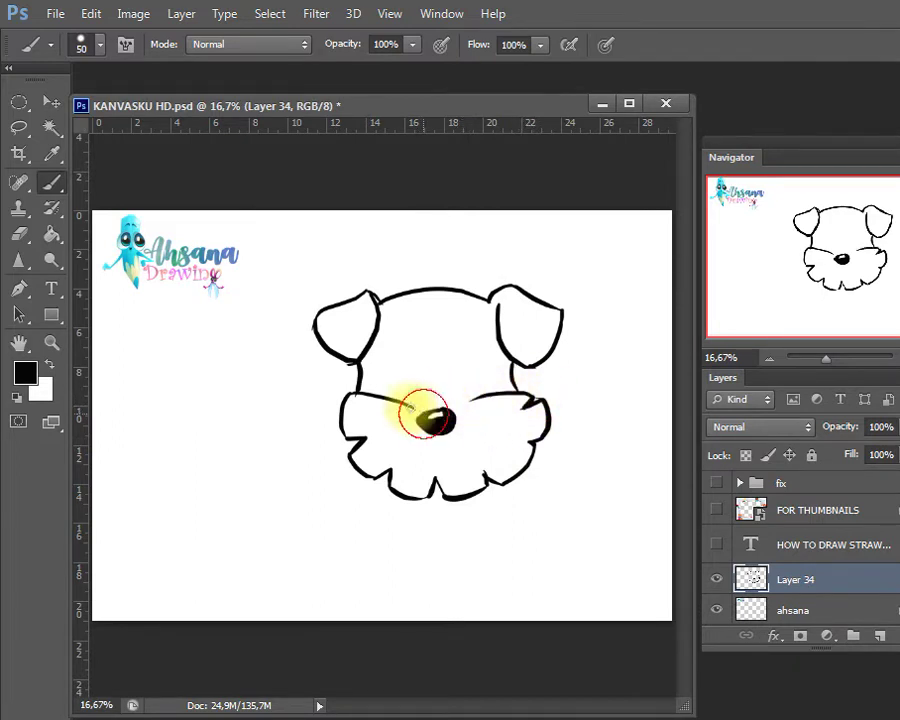
key(ctrl+z)
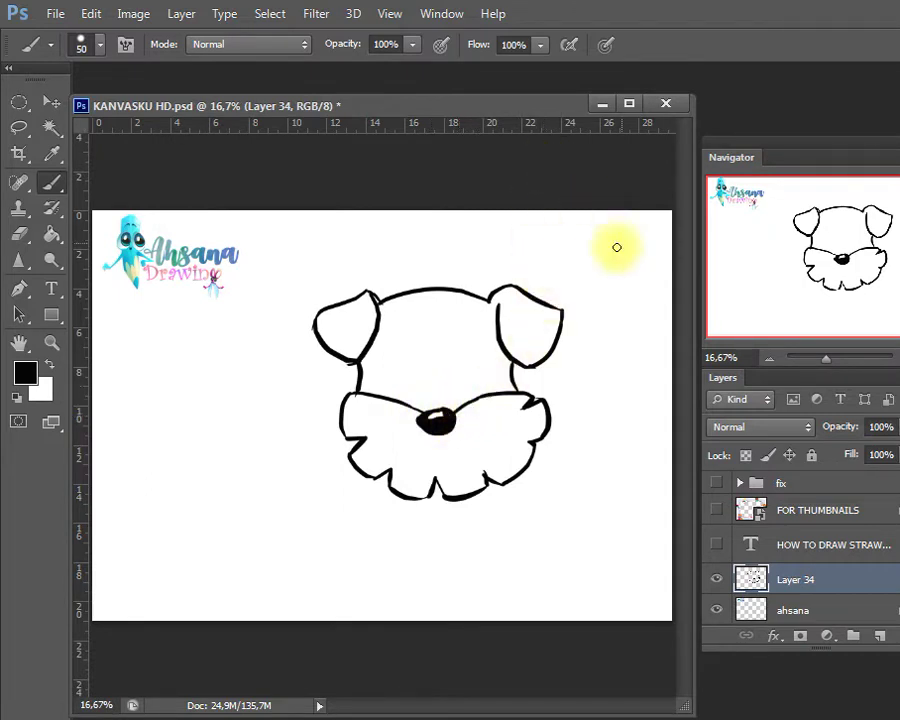
- Erase and redraw the beard's right edge, then add bushy eyebrows and round black eyes
key(e)
drag(553, 416, 529, 451)
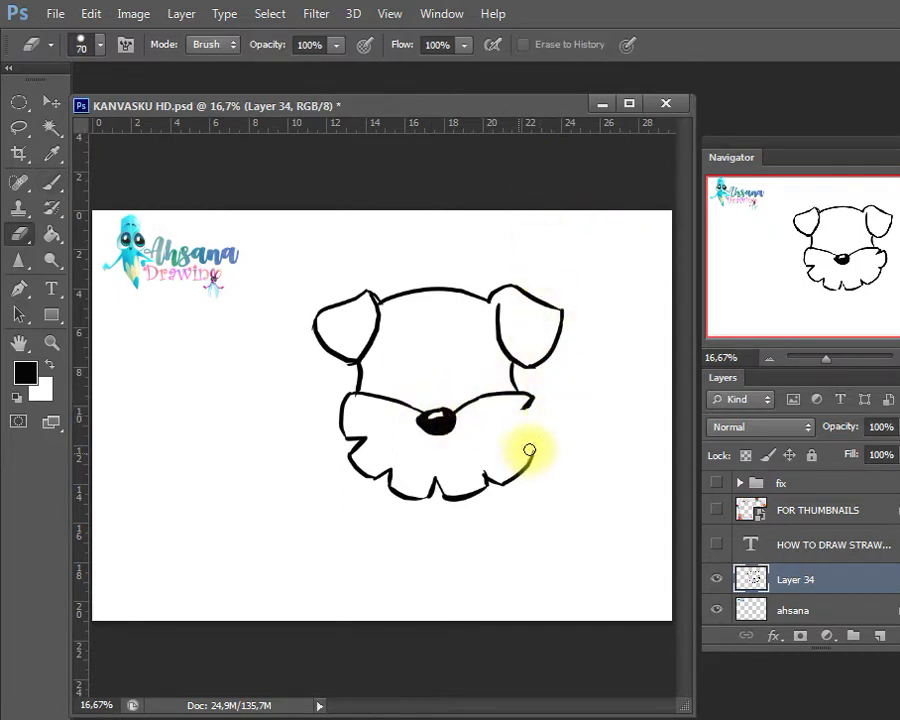
key(b)
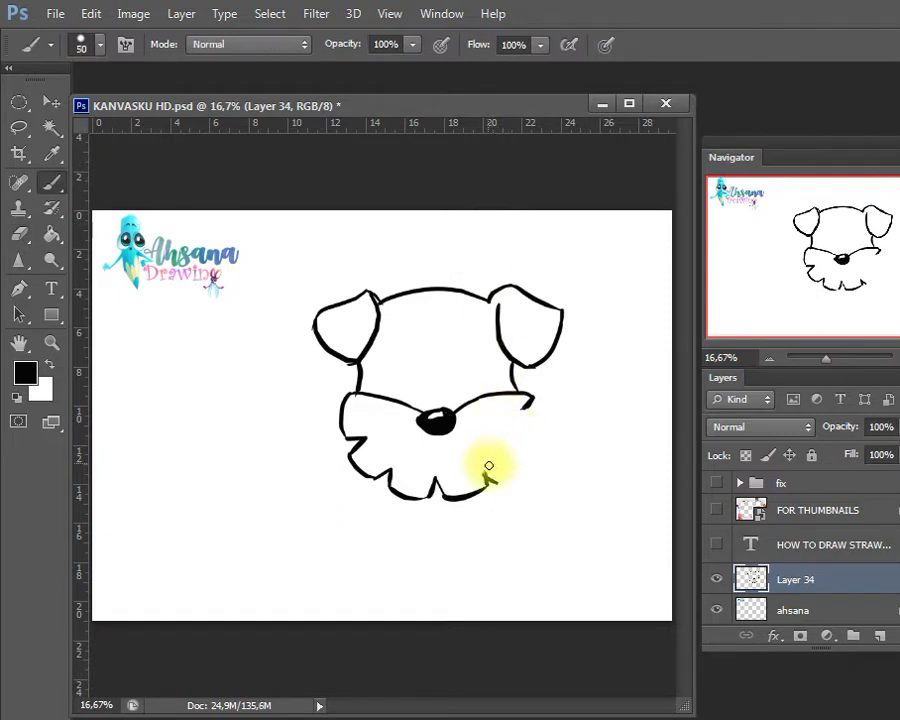
mouse_move(472, 496)
mouse_down()
mouse_move(521, 461)
mouse_move(539, 419)
mouse_up()
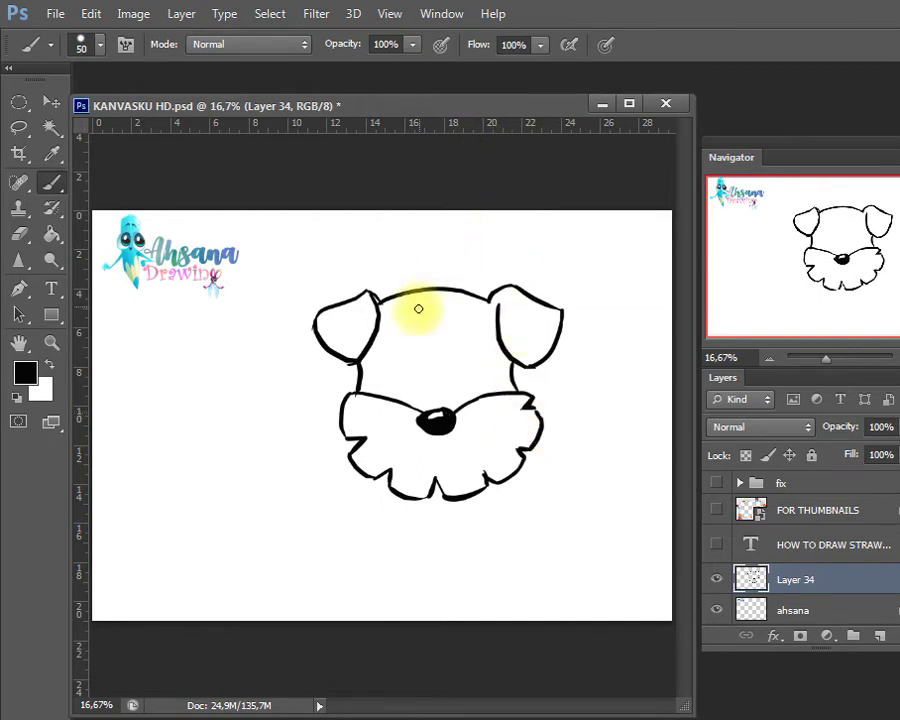
mouse_move(387, 358)
mouse_down()
mouse_move(400, 323)
mouse_move(383, 340)
mouse_up()
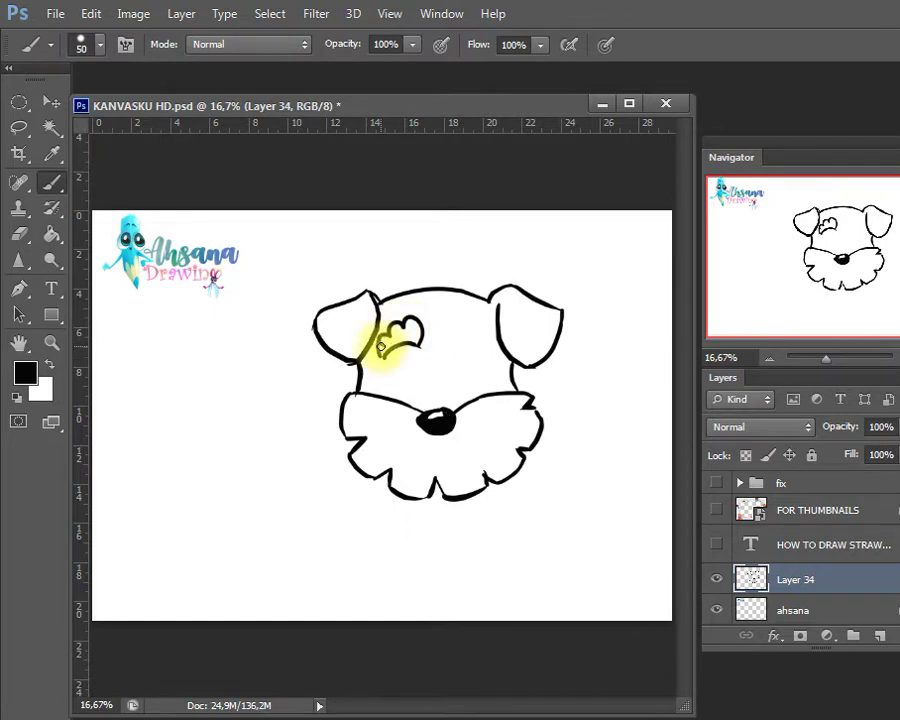
mouse_move(450, 347)
mouse_down()
mouse_move(483, 329)
mouse_move(492, 347)
mouse_up()
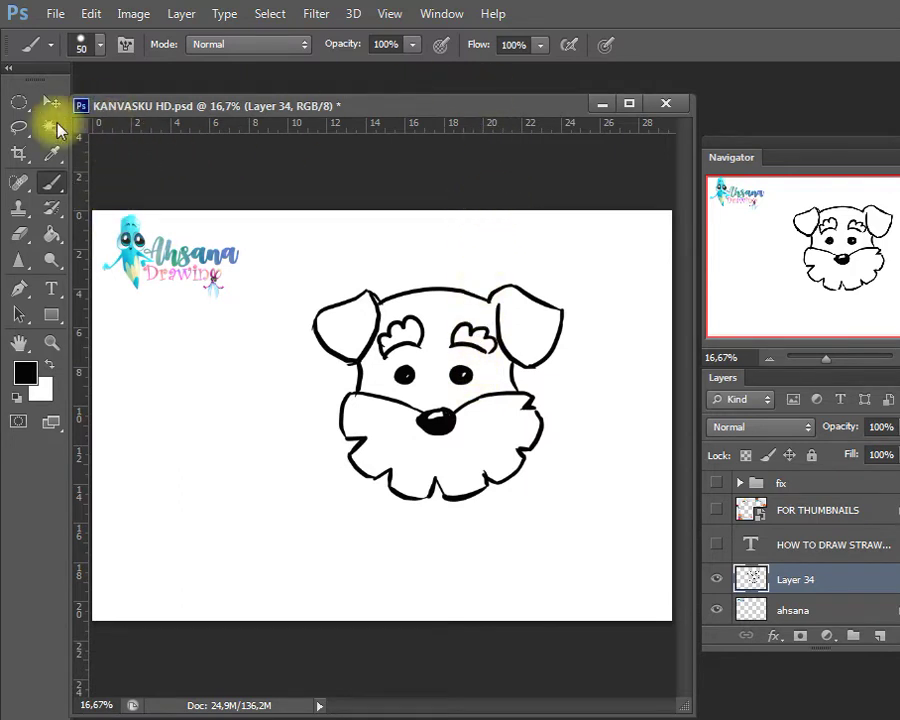
- Lasso the right eye and nudge it into place
click(18, 128)
mouse_move(474, 360)
mouse_down()
mouse_move(478, 393)
mouse_move(456, 358)
mouse_up()
key(v)
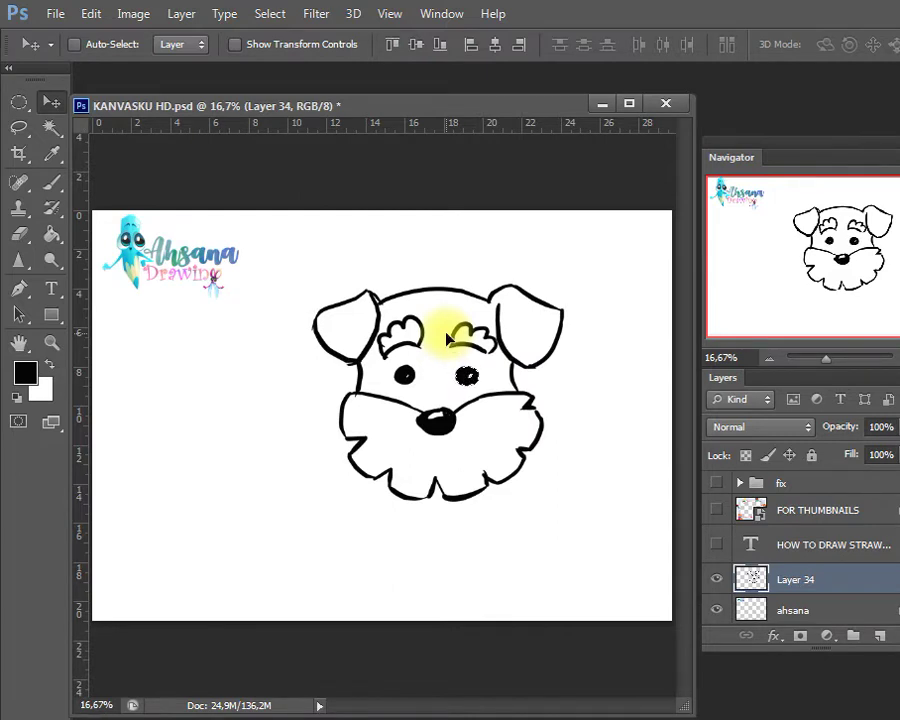
key(ctrl+d)
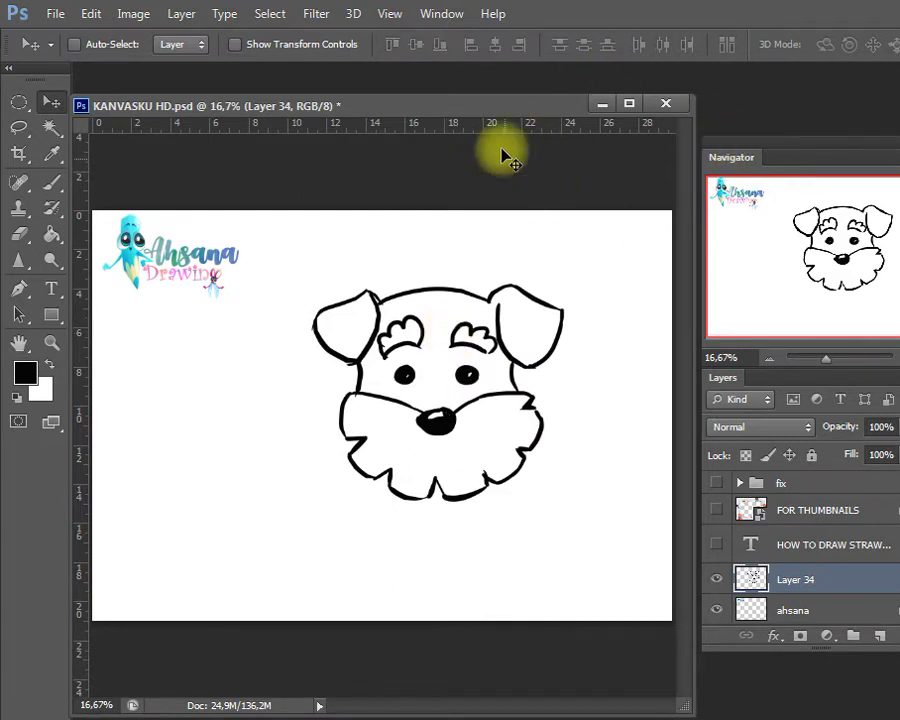
key(b)
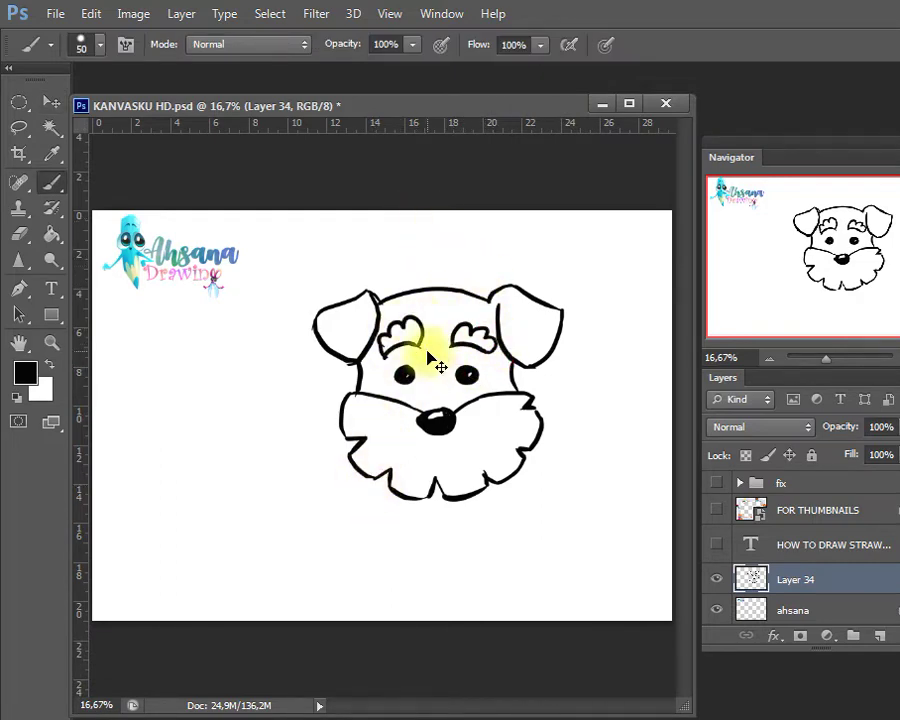
- Scale the whole puppy head down to about 84% and move it upward
key(ctrl+t)
mouse_move(556, 282)
mouse_down()
mouse_move(512, 326)
mouse_move(513, 297)
mouse_up()
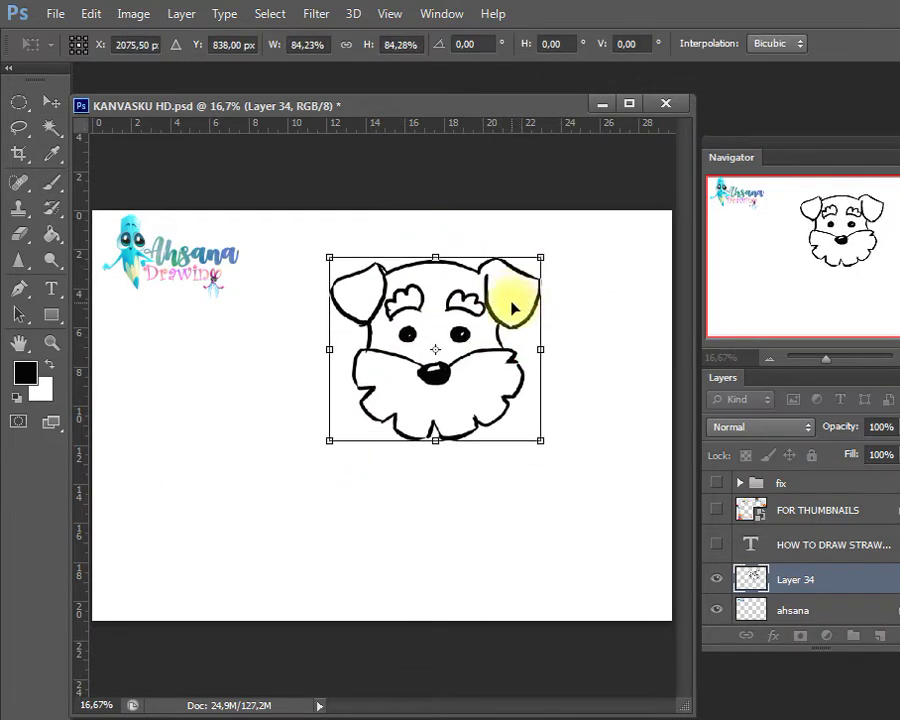
key(Return)
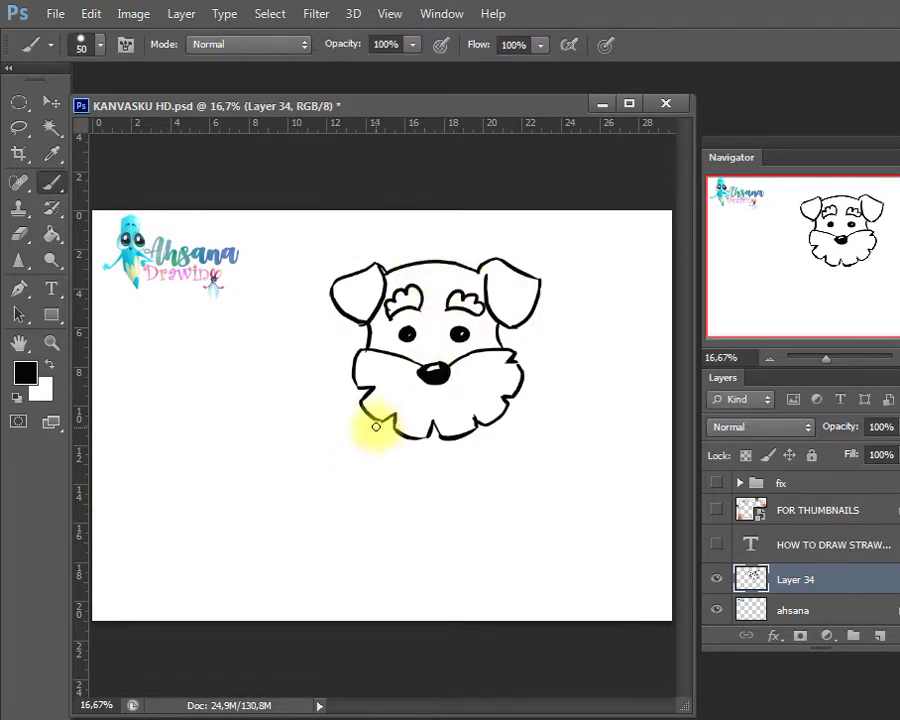
- Draw the neck line, front paw, both body sides and leg lines under the beard, then save
drag(377, 419, 359, 532)
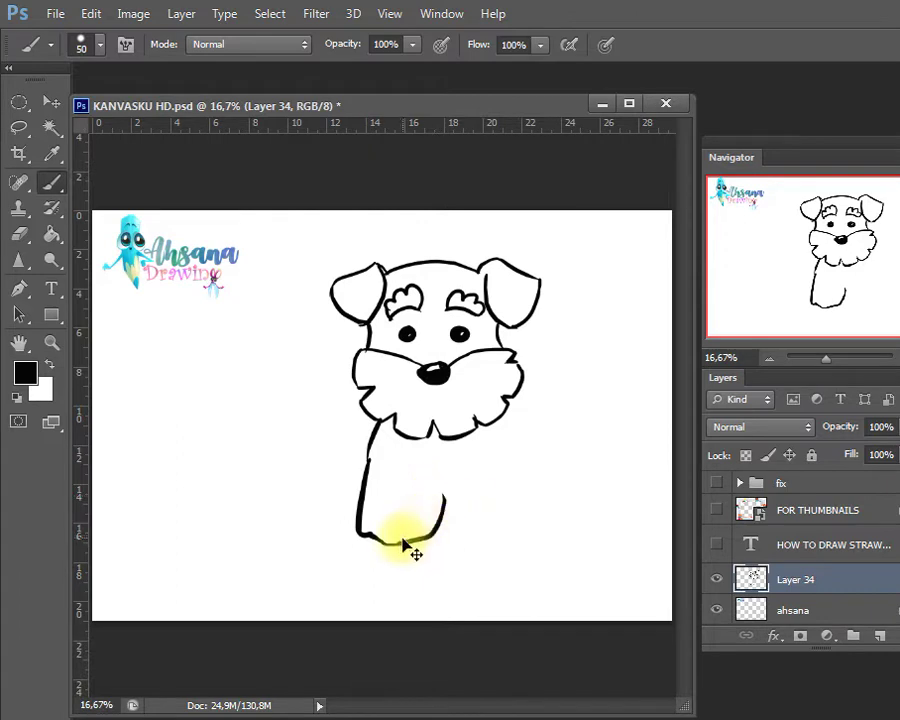
key(ctrl+z)
mouse_move(399, 545)
mouse_down()
mouse_move(451, 498)
mouse_move(462, 534)
mouse_move(496, 536)
mouse_up()
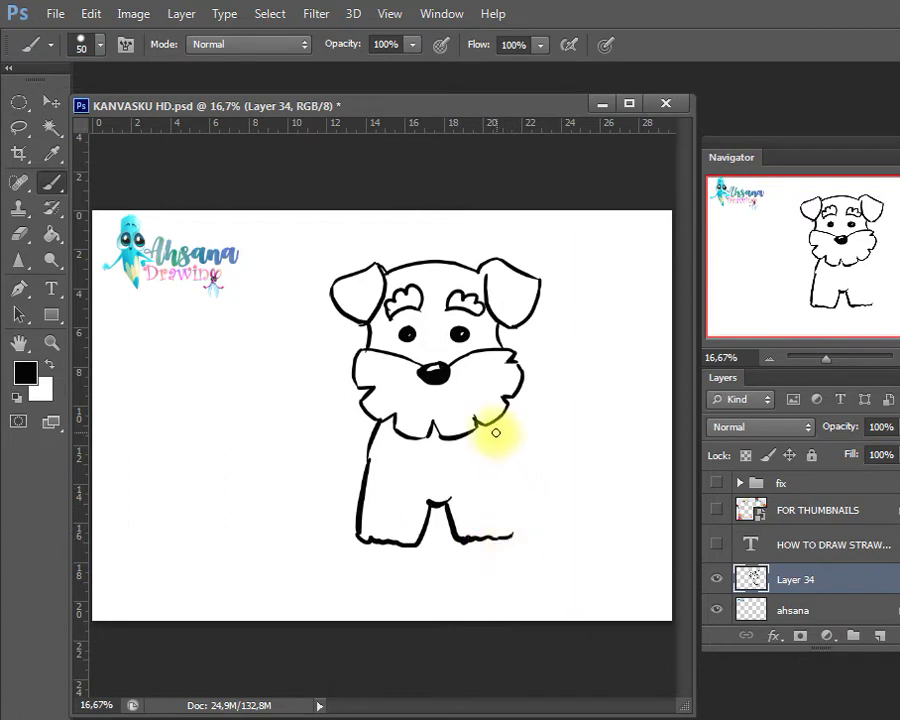
mouse_move(495, 424)
mouse_down()
mouse_move(513, 477)
mouse_move(514, 530)
mouse_up()
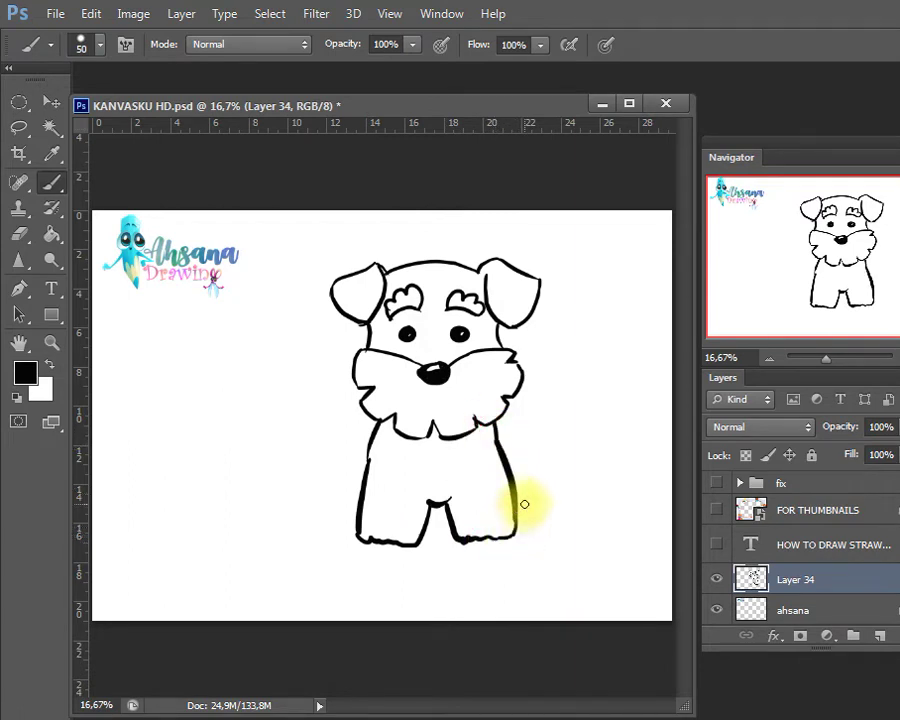
drag(430, 501, 426, 537)
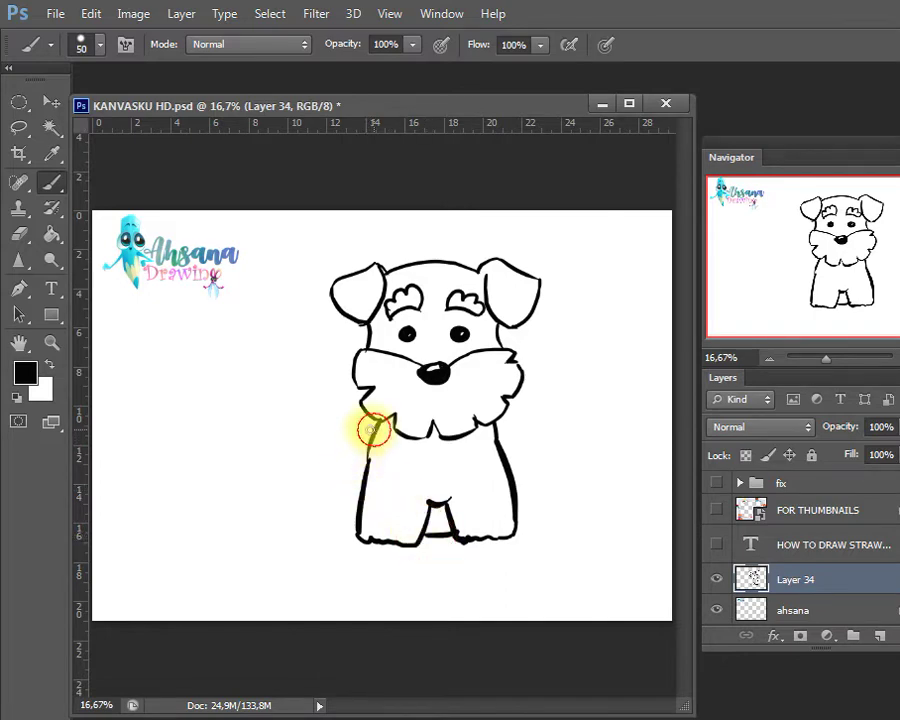
drag(372, 430, 347, 513)
mouse_move(508, 427)
mouse_down()
mouse_move(522, 465)
mouse_move(518, 518)
mouse_up()
drag(512, 420, 526, 516)
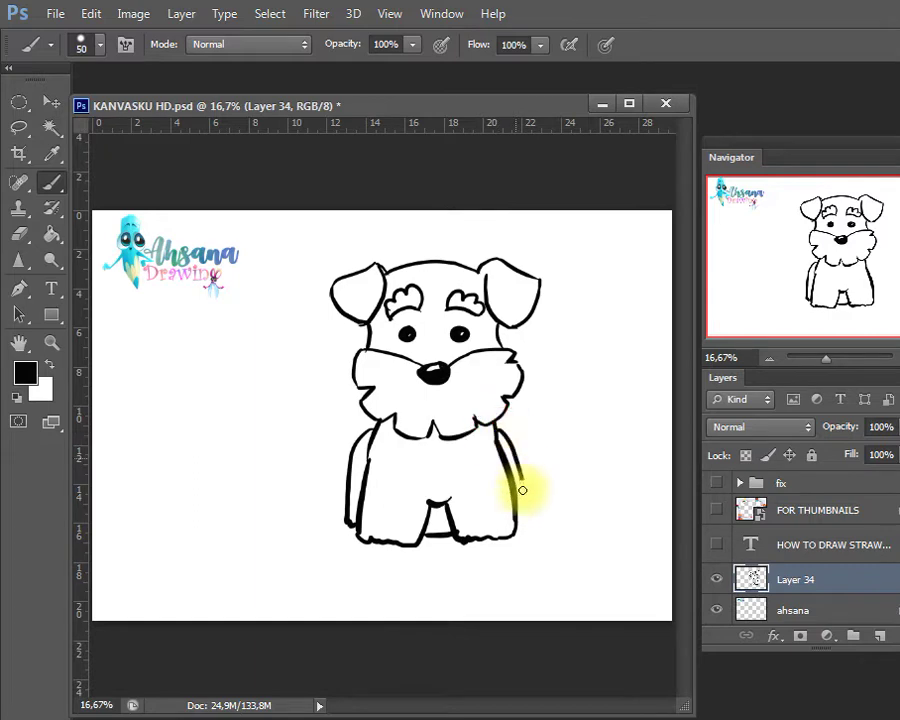
key(ctrl+s)
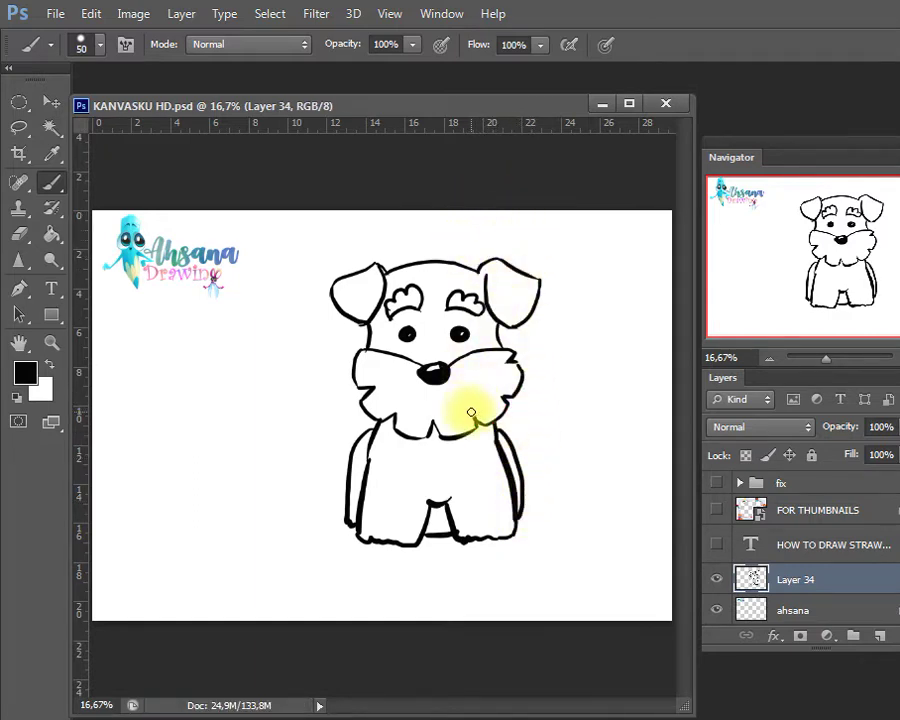
- Shift the dog down slightly and fill its head and ears with beige, then save
key(v)
drag(468, 400, 470, 417)
key(w)
click(461, 311)
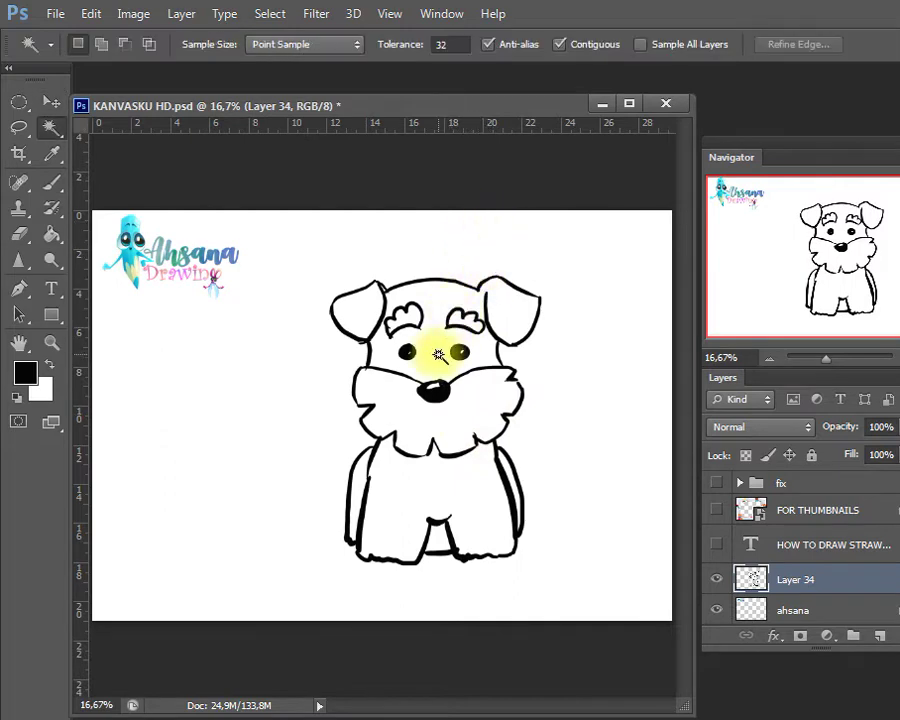
shift+click(361, 314)
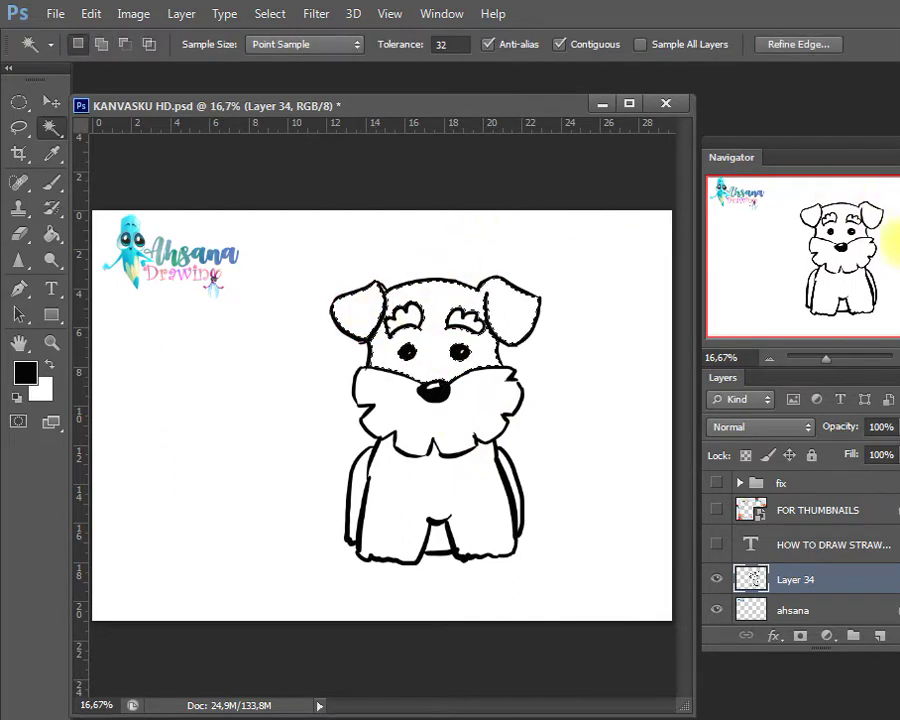
key(i)
key(x)
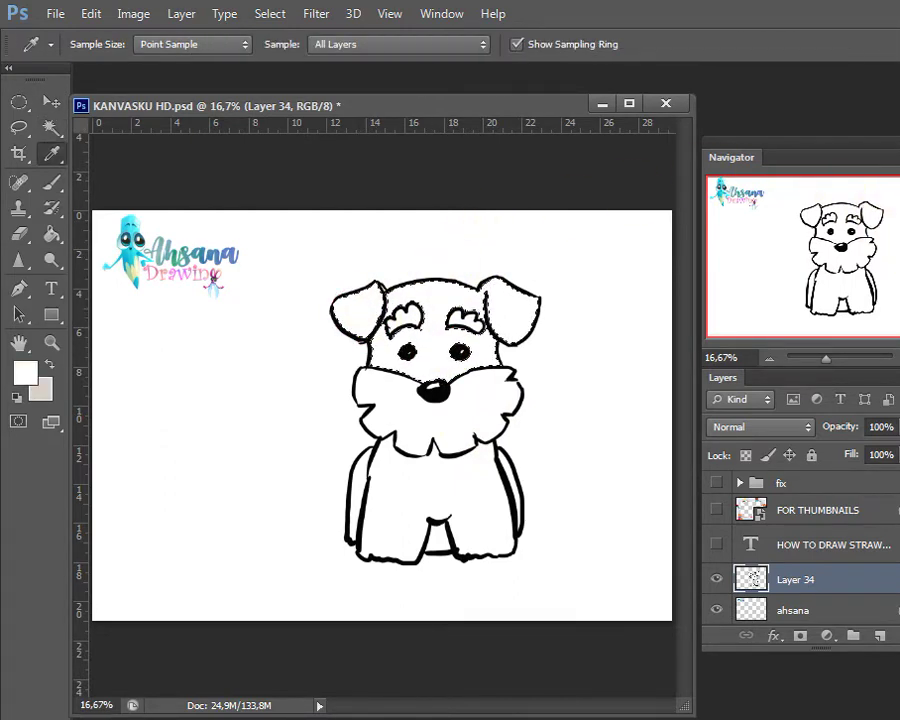
key(ctrl+BackSpace)
key(ctrl+s)
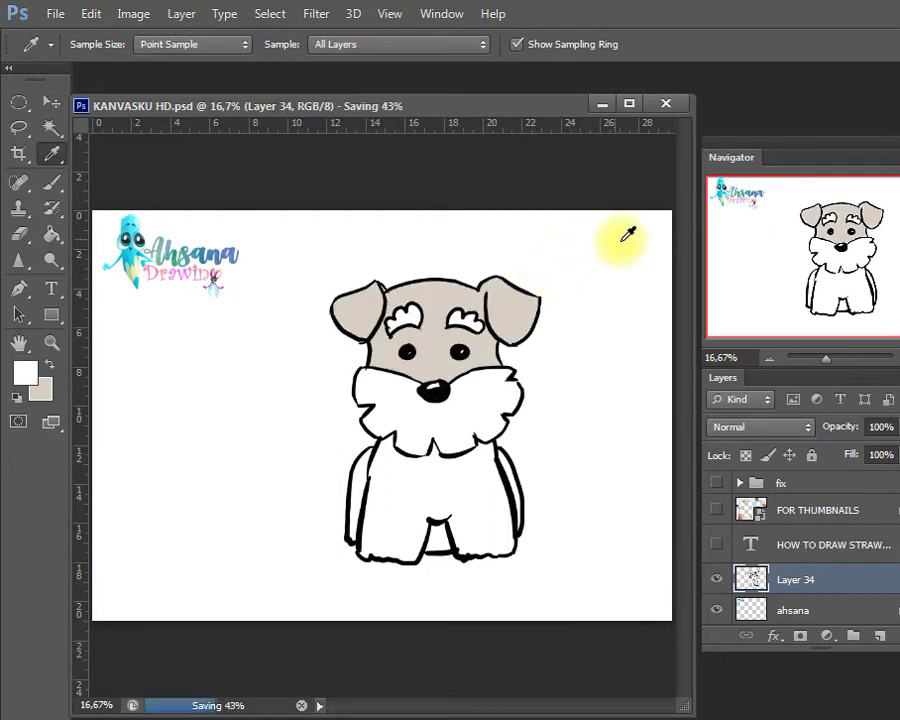
- Fill the body with beige and paint cream along the bottom of the legs
key(w)
click(478, 490)
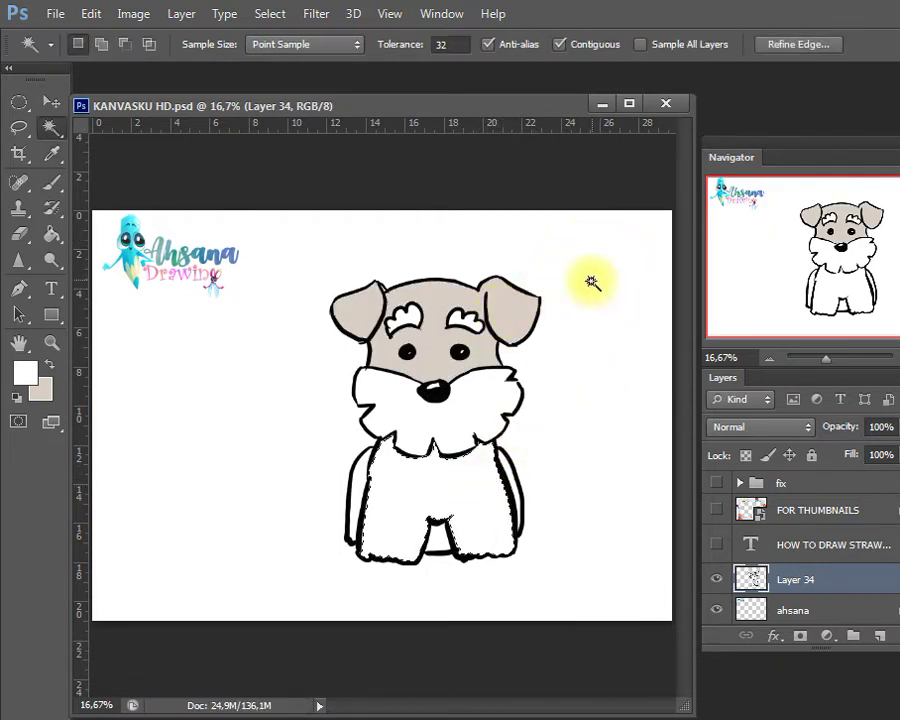
key(ctrl+BackSpace)
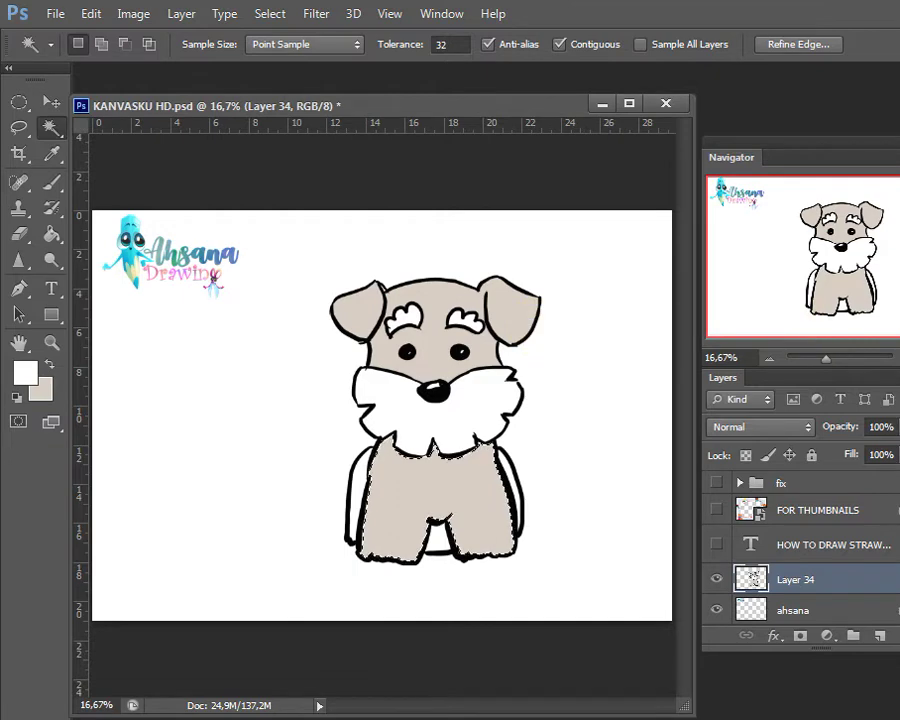
key(i)
key(b)
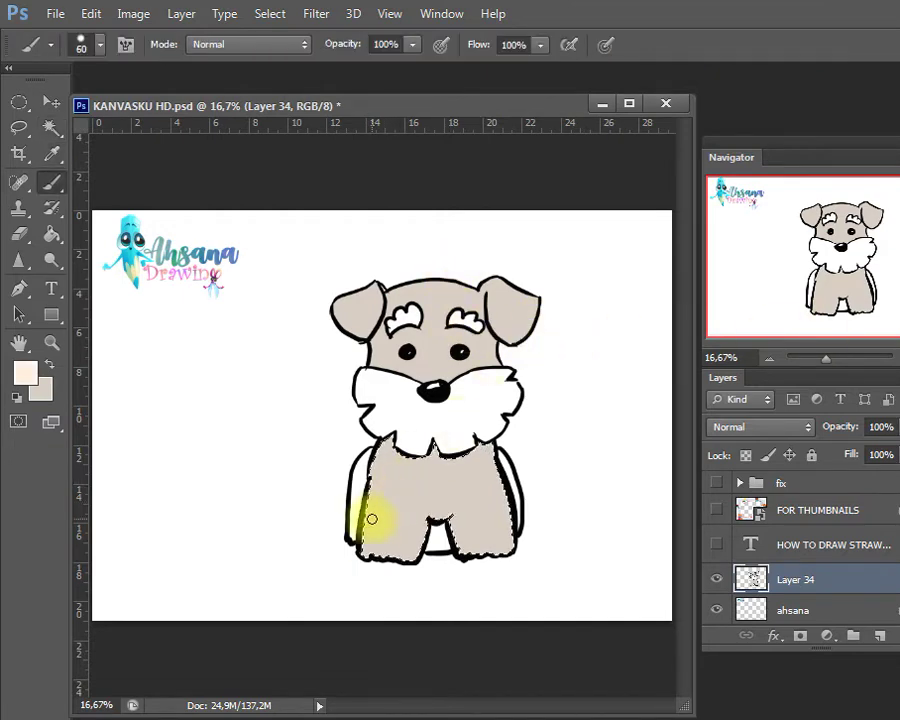
mouse_move(360, 544)
mouse_down()
mouse_move(466, 570)
mouse_move(520, 520)
mouse_move(474, 545)
mouse_move(480, 537)
mouse_up()
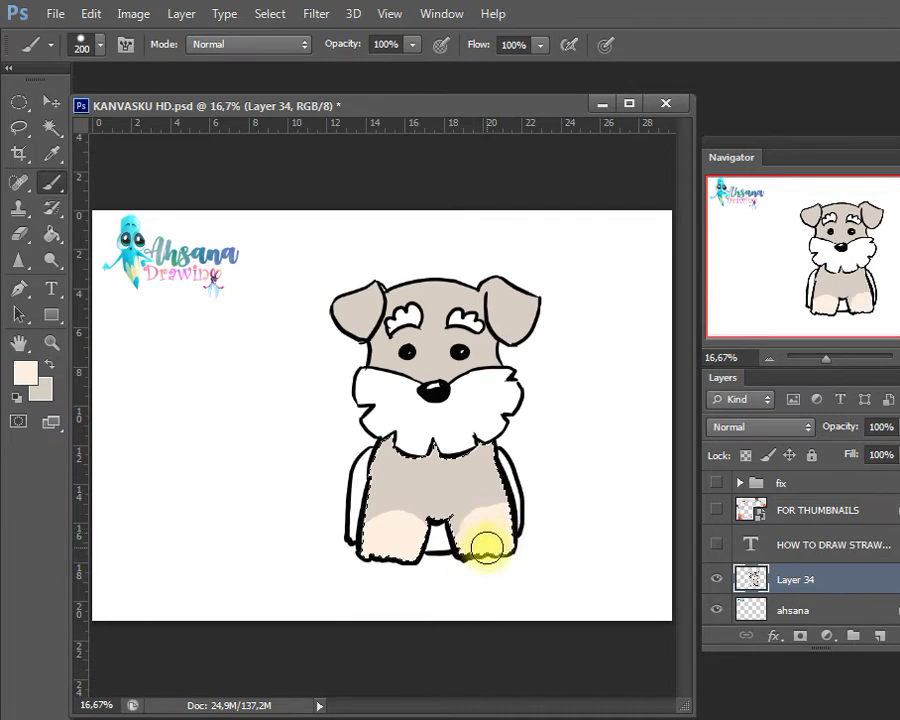
- Select both leg areas and the gap between them, then set a 90 px brush and save
key(w)
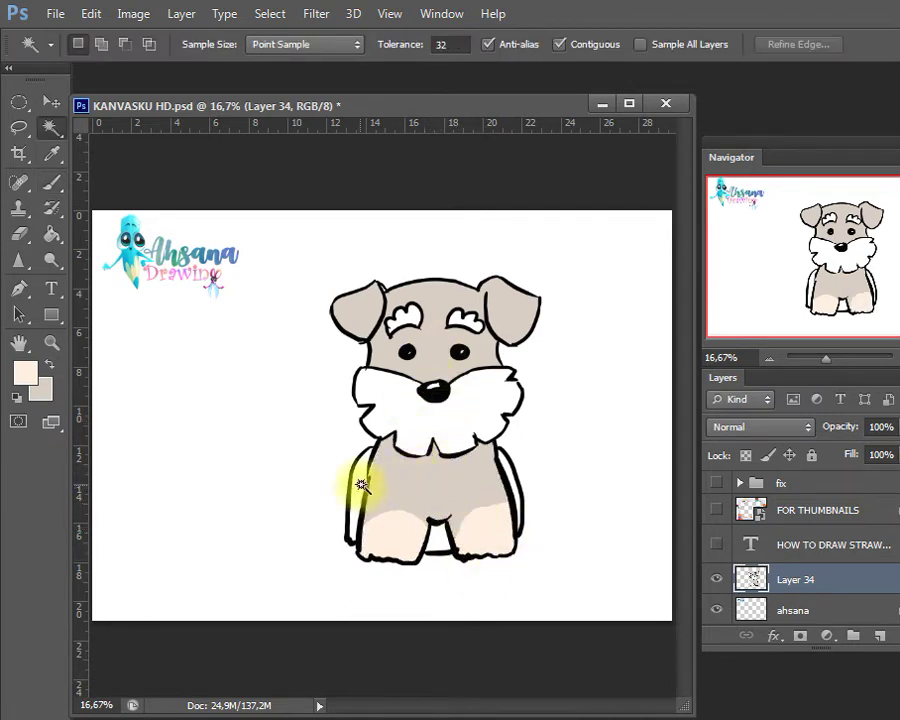
click(361, 485)
shift+click(450, 528)
shift+click(512, 482)
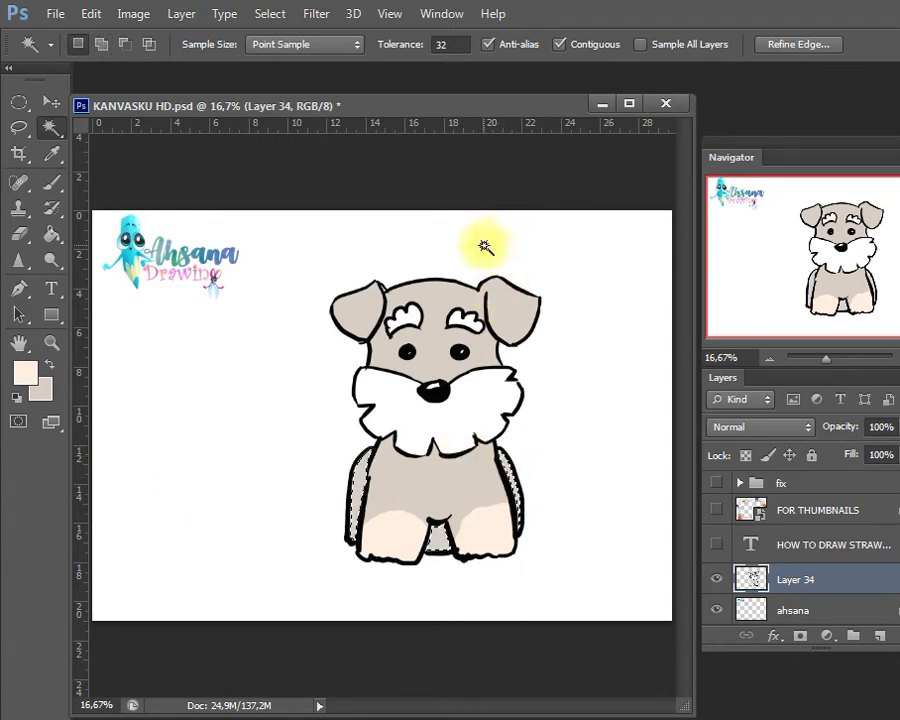
key(ctrl+d)
key(i)
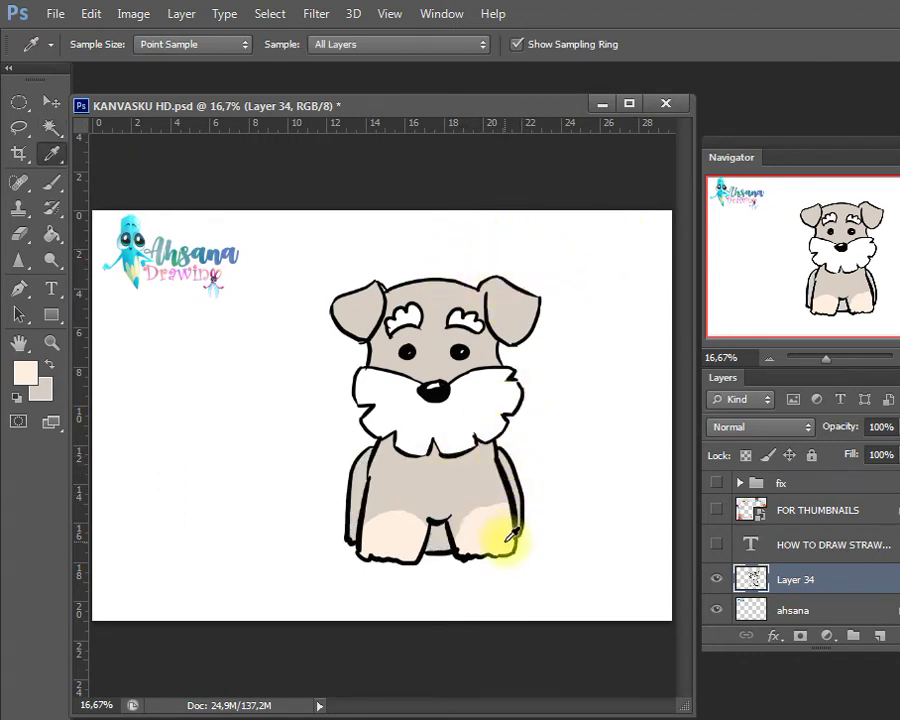
key(b)
key(bracketleft)
key(bracketleft)
key(bracketleft)
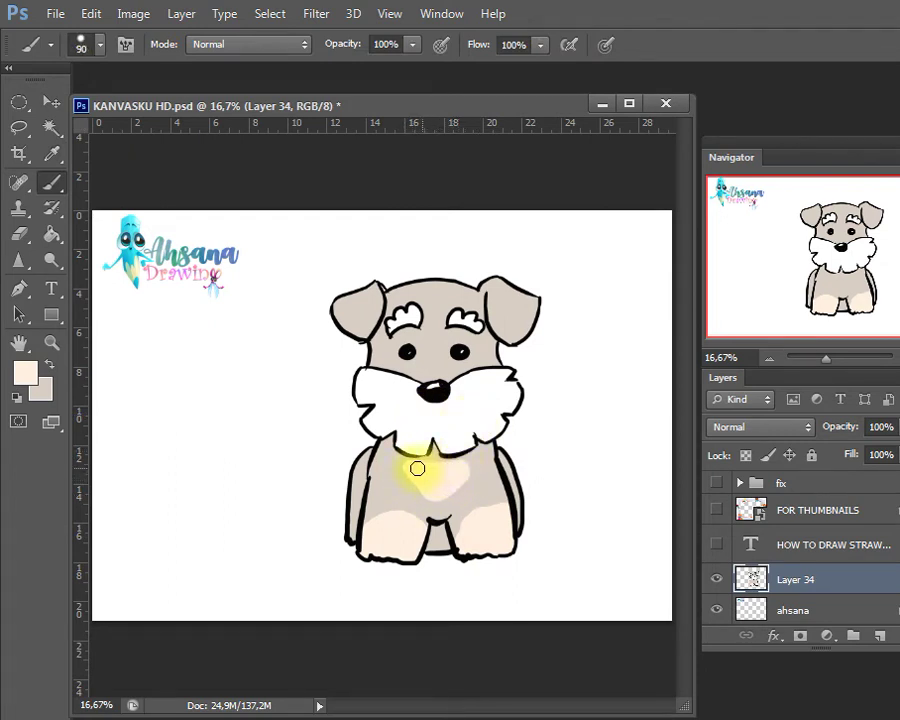
key(ctrl+s)
- Fill the white beard with light peach and save
key(w)
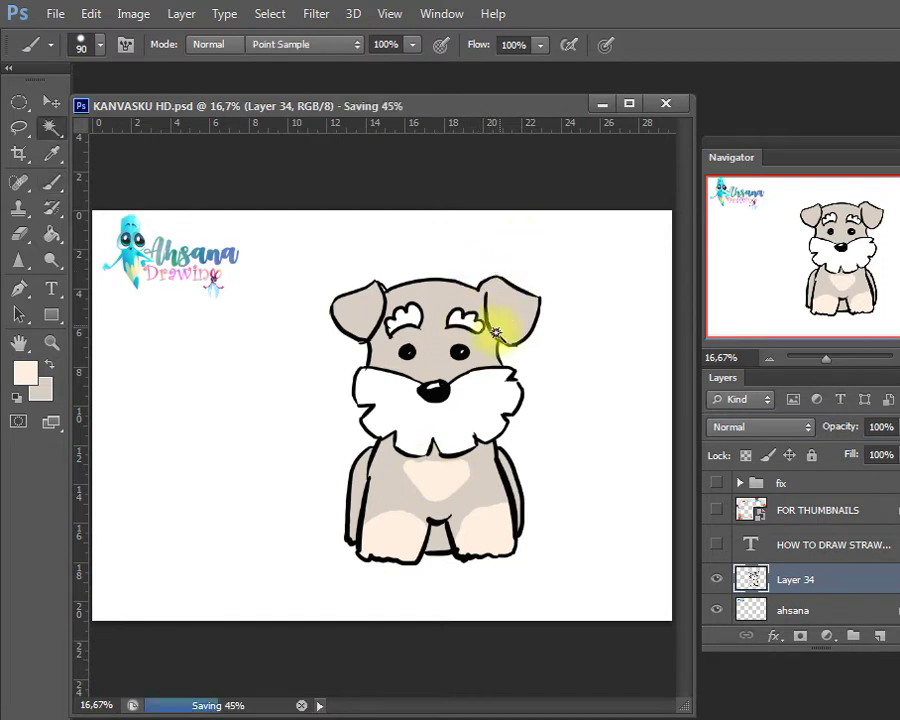
click(411, 405)
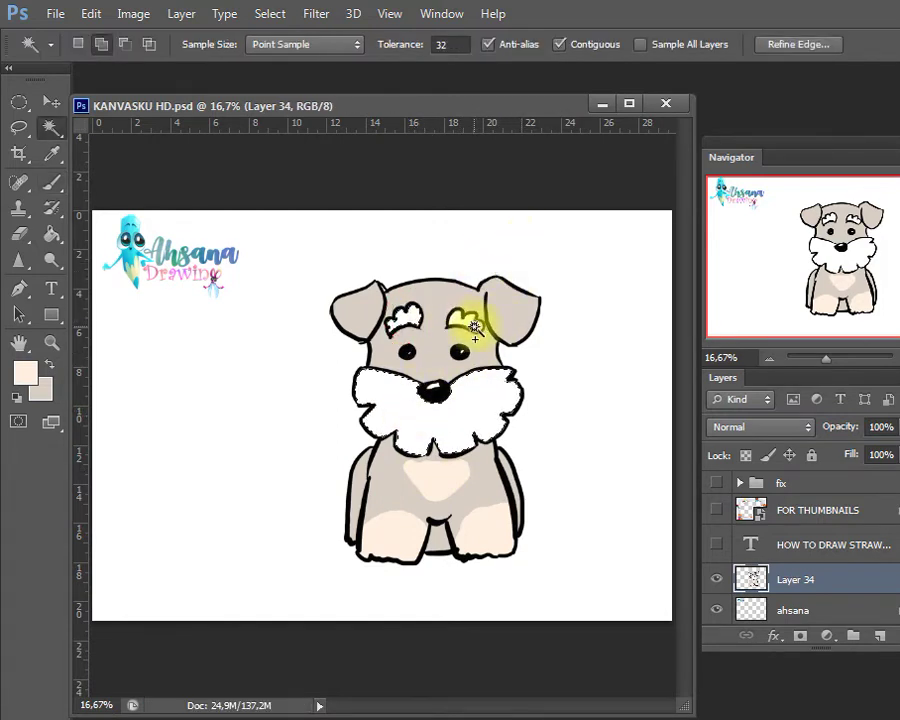
key(x)
key(ctrl+BackSpace)
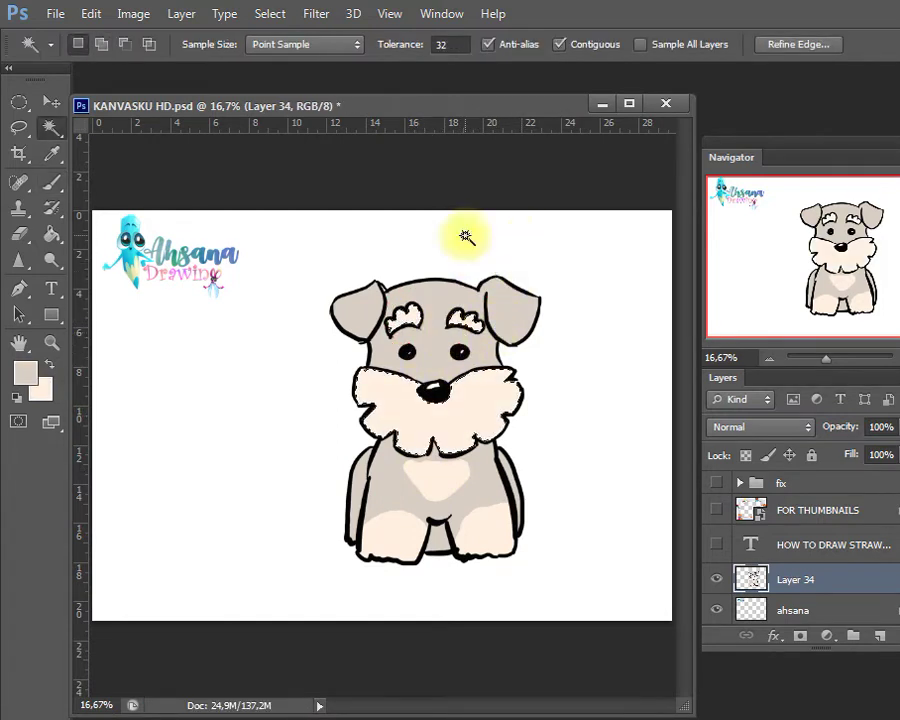
key(ctrl+s)
- Paint soft grey shading on the head with the brush at 24% opacity
click(430, 350)
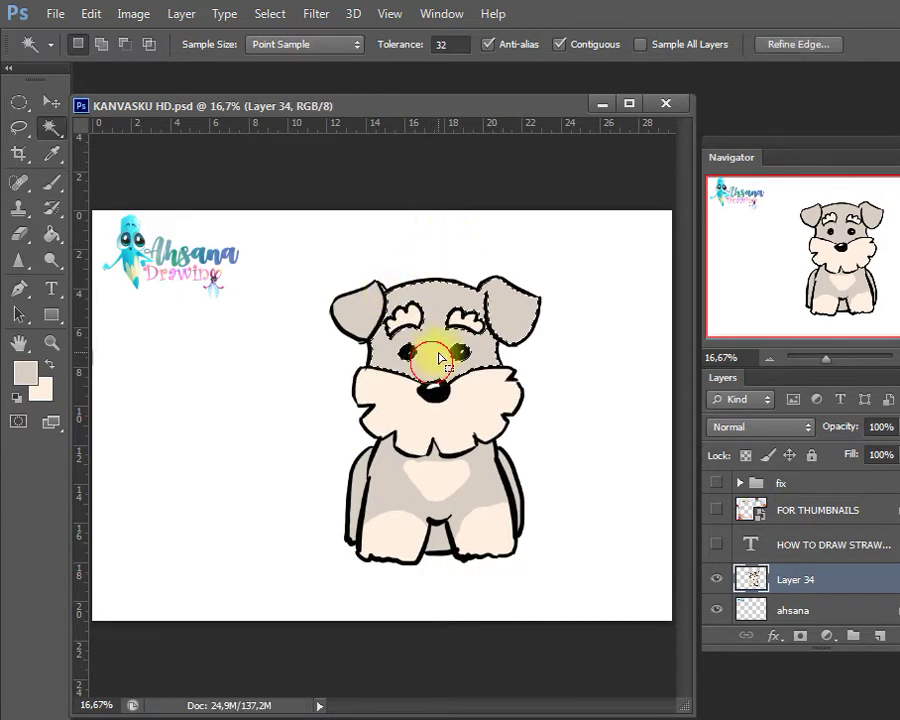
key(i)
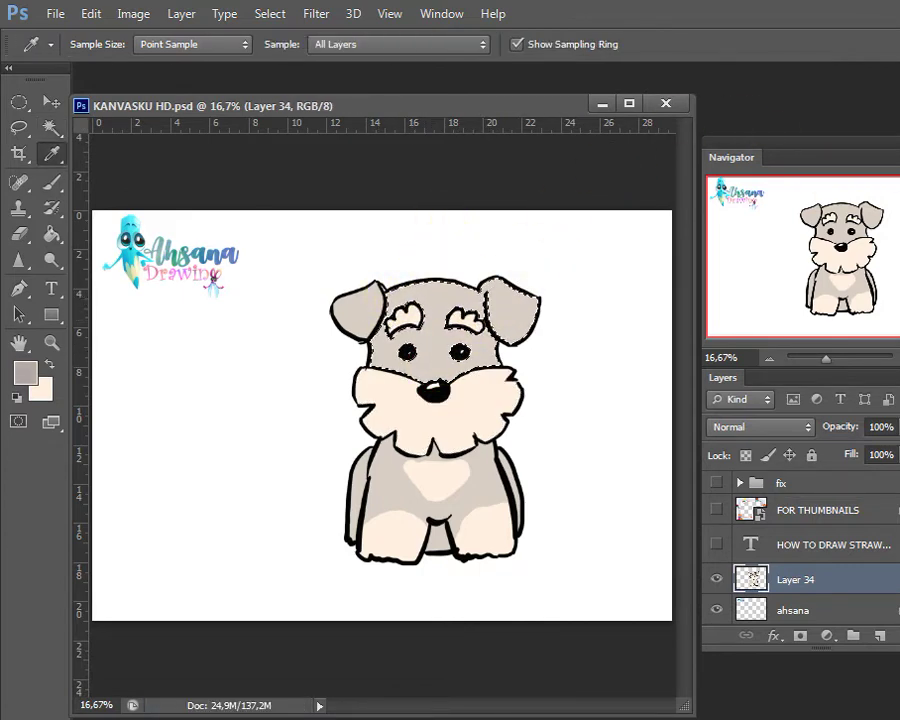
key(b)
click(412, 44)
drag(374, 66, 335, 66)
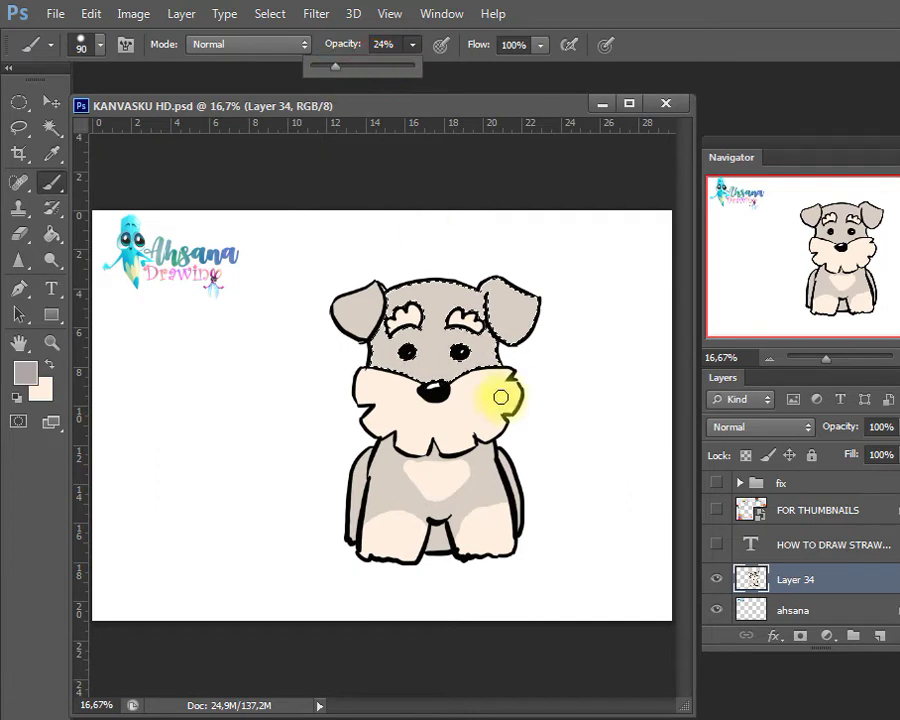
click(520, 370)
mouse_move(383, 366)
mouse_down()
mouse_move(446, 311)
mouse_move(376, 314)
mouse_up()
- Shade both ears a darker grey
key(w)
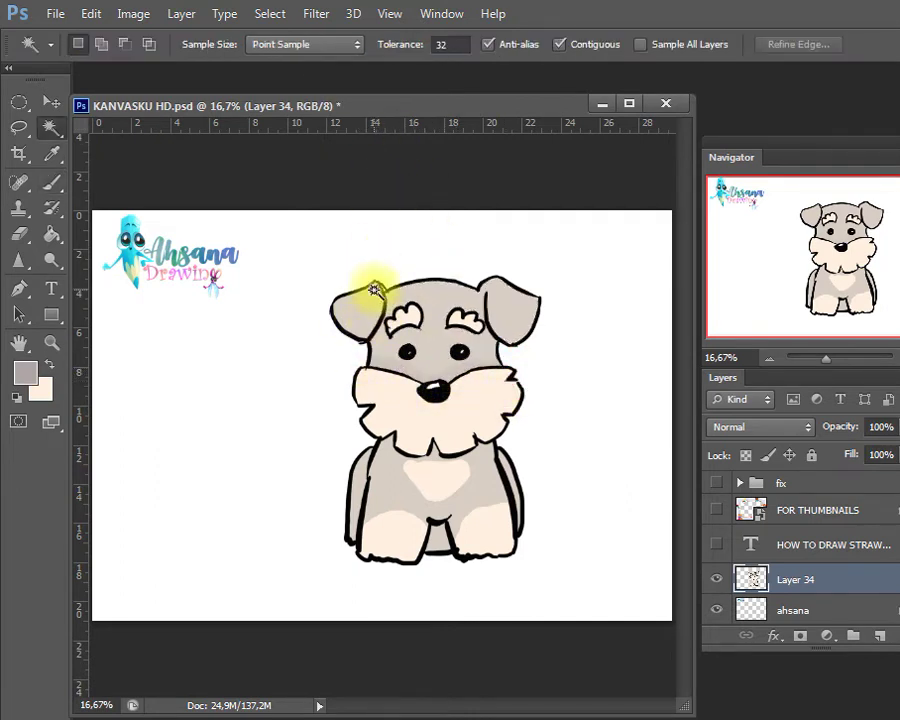
click(356, 300)
click(513, 320)
key(b)
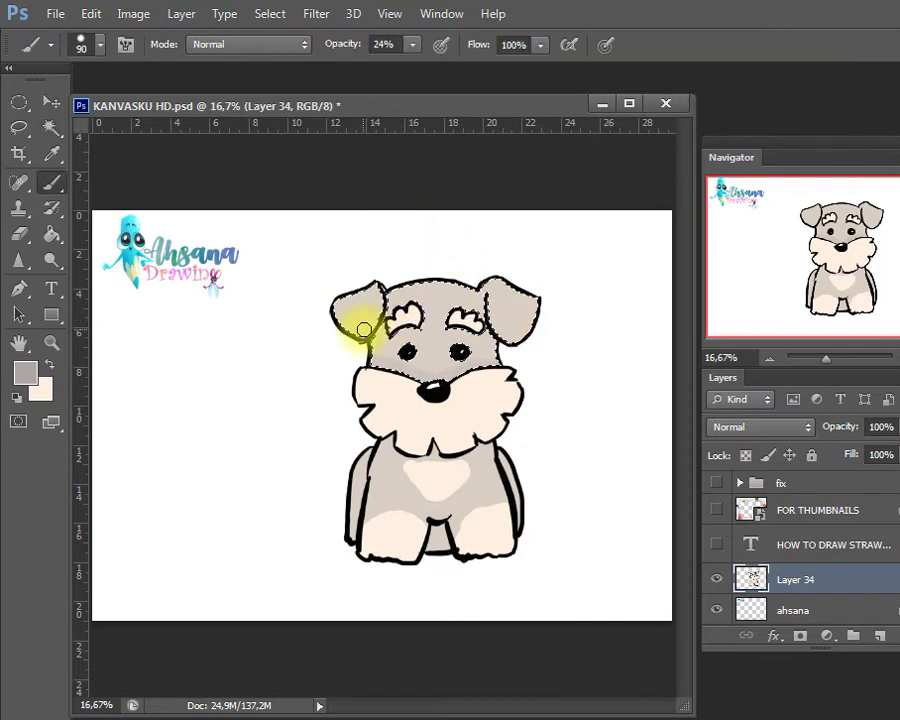
mouse_move(366, 300)
mouse_down()
mouse_move(376, 304)
mouse_move(353, 317)
mouse_up()
mouse_move(502, 311)
mouse_down()
mouse_move(508, 321)
mouse_move(543, 322)
mouse_move(508, 341)
mouse_move(410, 310)
mouse_up()
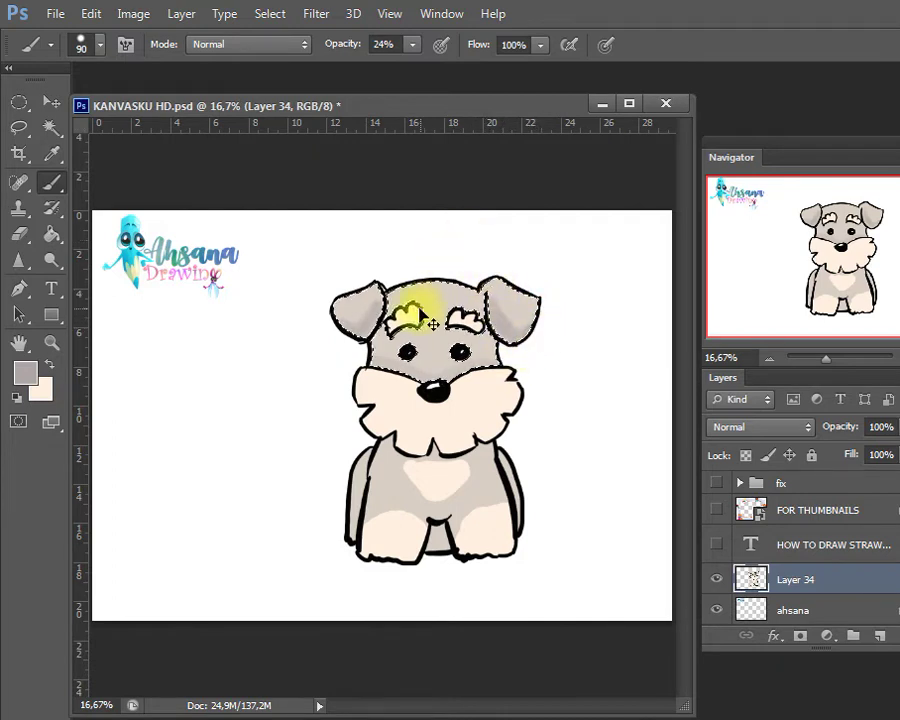
key(ctrl+d)
- Shade the body's right side, lower legs, area between the front legs and chest grey
key(w)
click(450, 409)
click(398, 503)
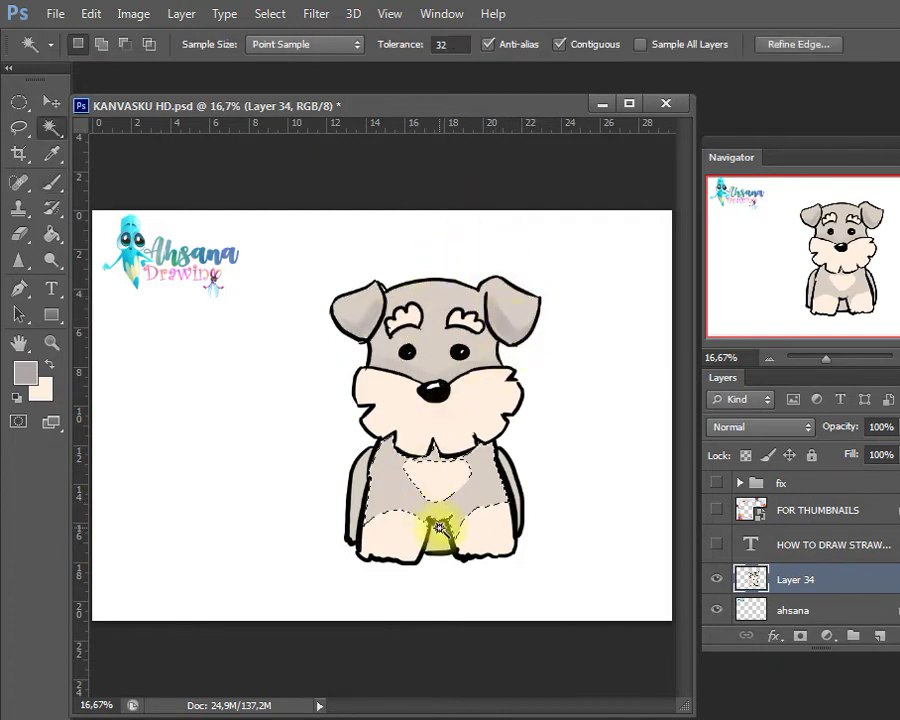
key(b)
mouse_move(475, 483)
mouse_down()
mouse_move(474, 507)
mouse_move(512, 496)
mouse_move(422, 518)
mouse_move(428, 552)
mouse_up()
click(410, 455)
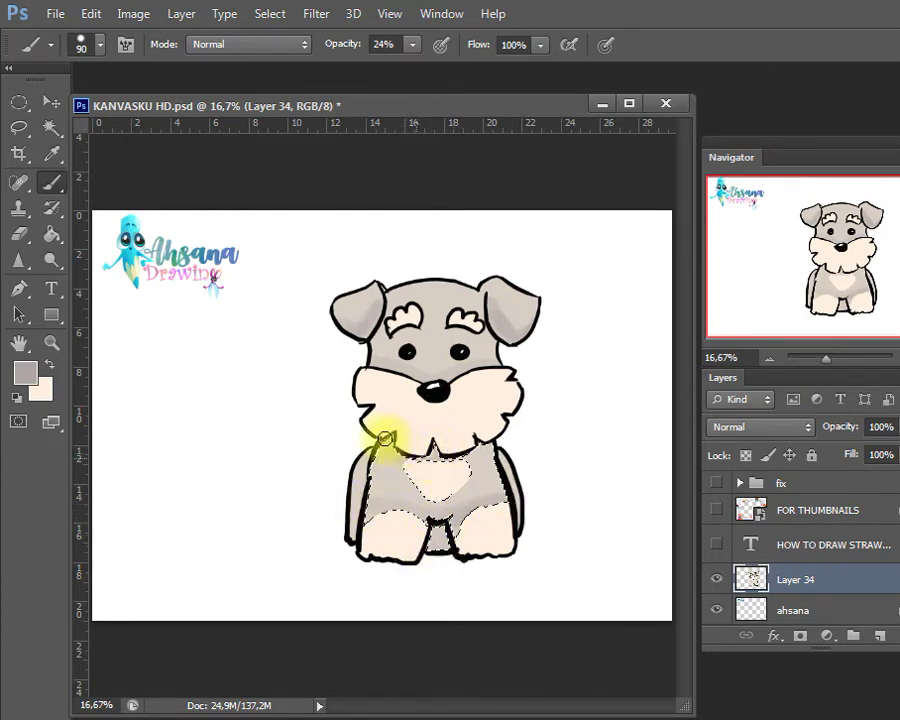
drag(385, 438, 457, 459)
- Select the grey strips along both legs, then deselect and save
key(w)
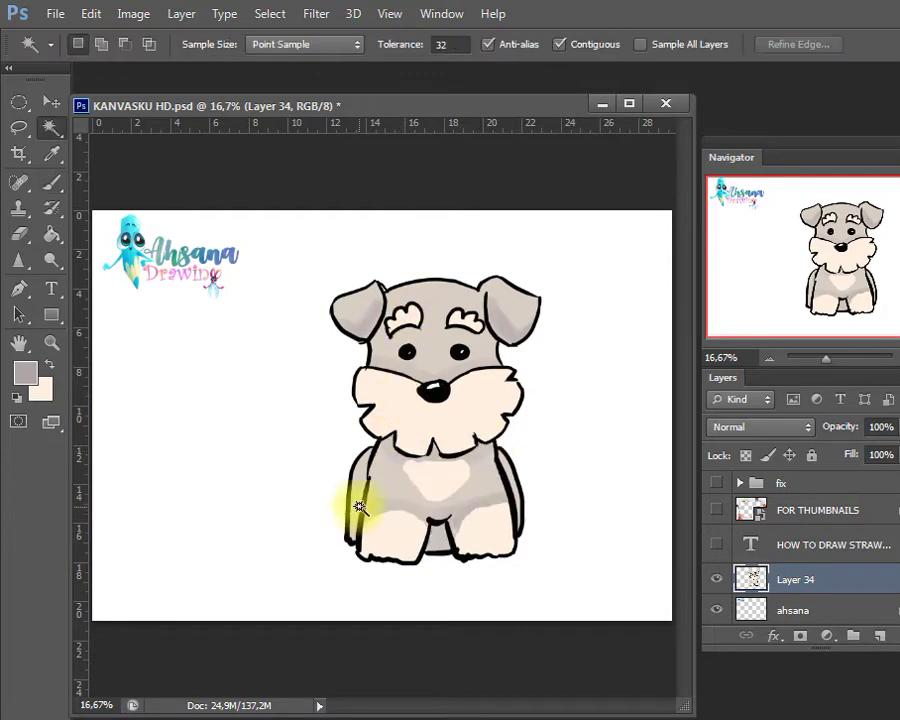
click(357, 503)
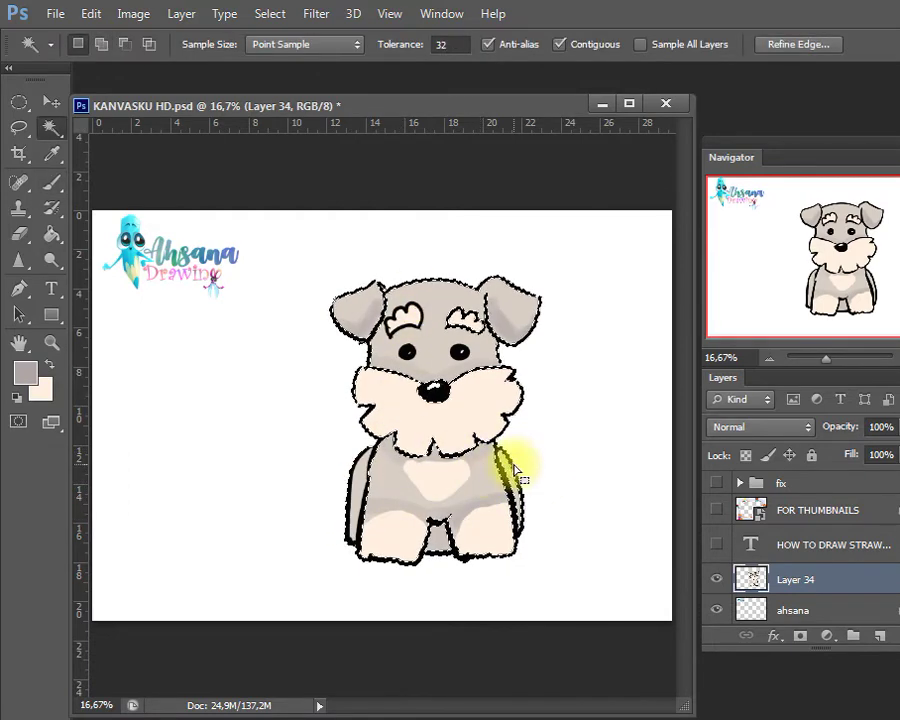
click(506, 468)
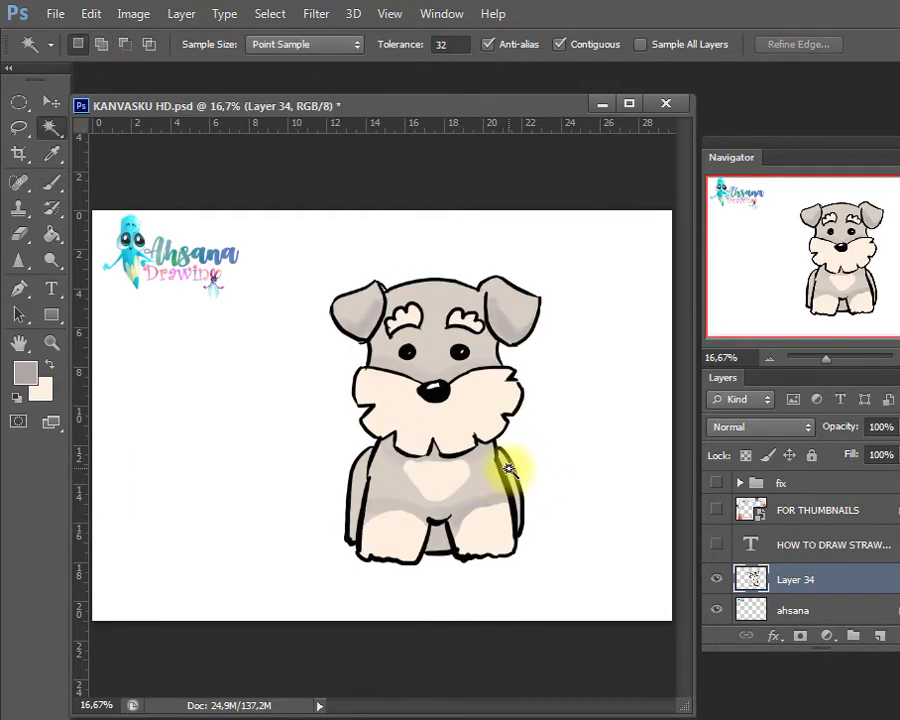
shift+click(358, 484)
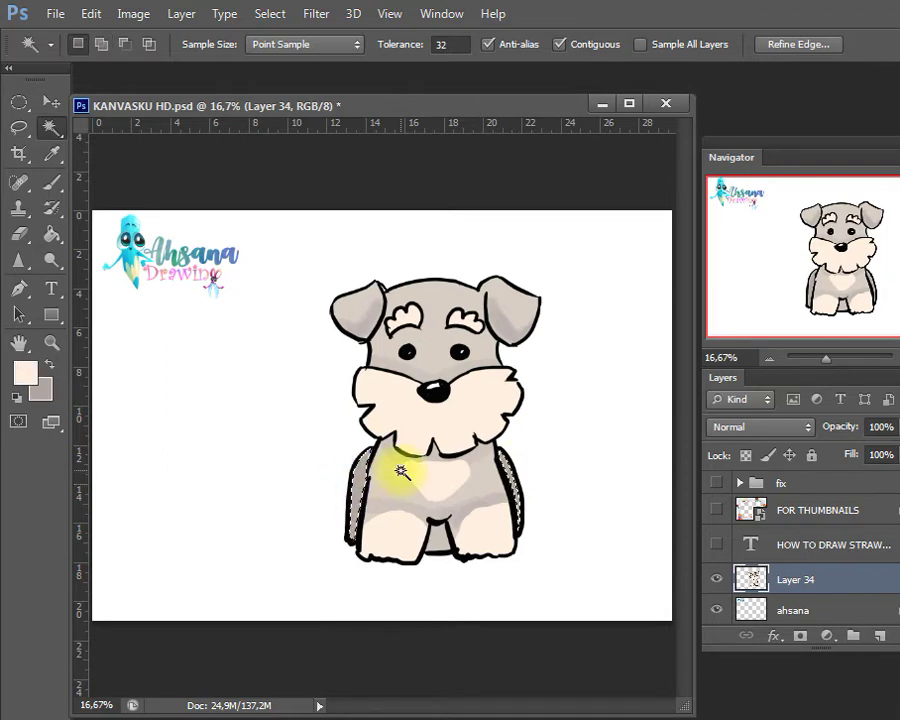
key(ctrl+d)
key(ctrl+s)
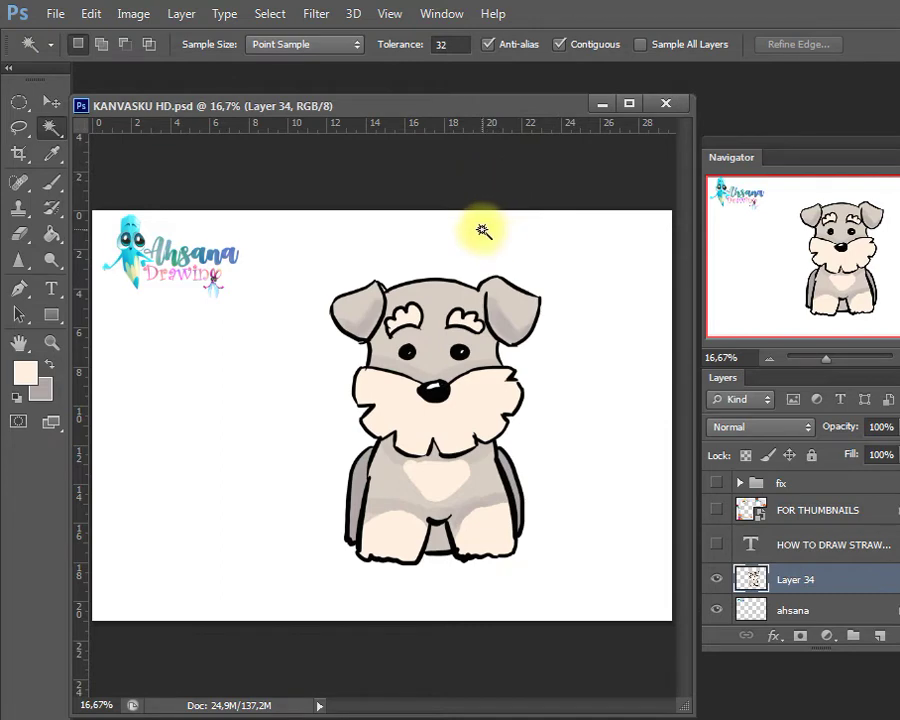
- Select the cream beard and both paws and choose a slightly darker peach foreground
click(472, 404)
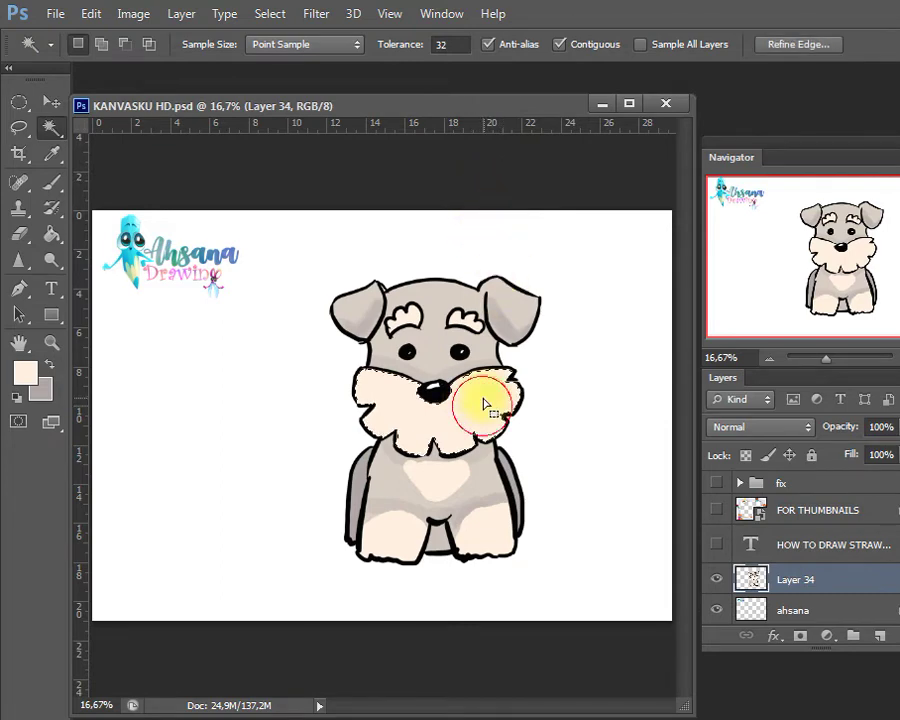
shift+click(396, 526)
shift+click(492, 532)
click(26, 372)
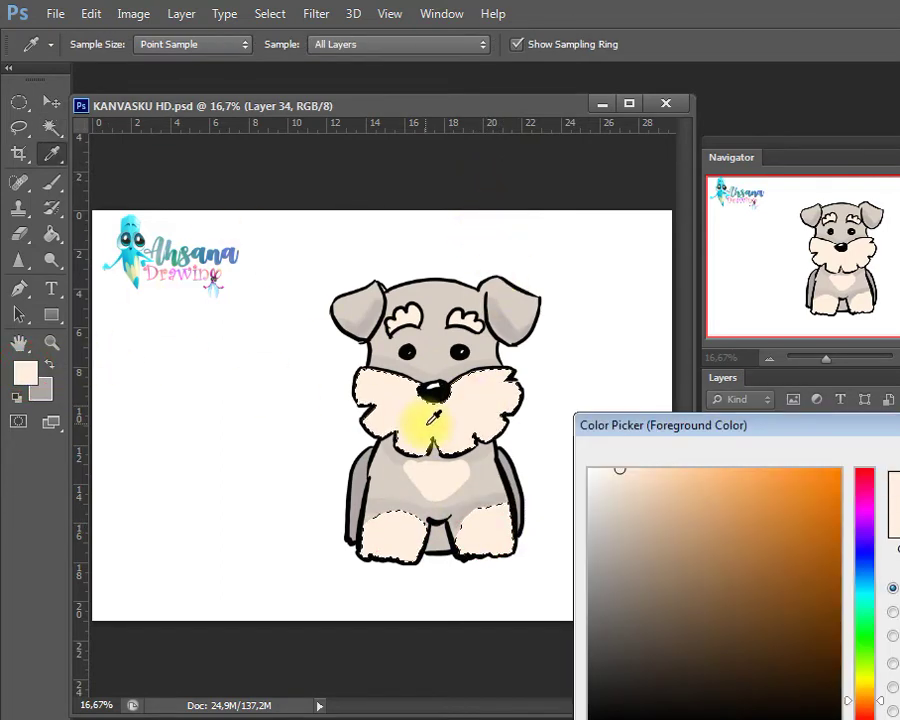
click(651, 477)
- Brush peach shading onto the beard and paws at higher opacity, then deselect and save
key(Return)
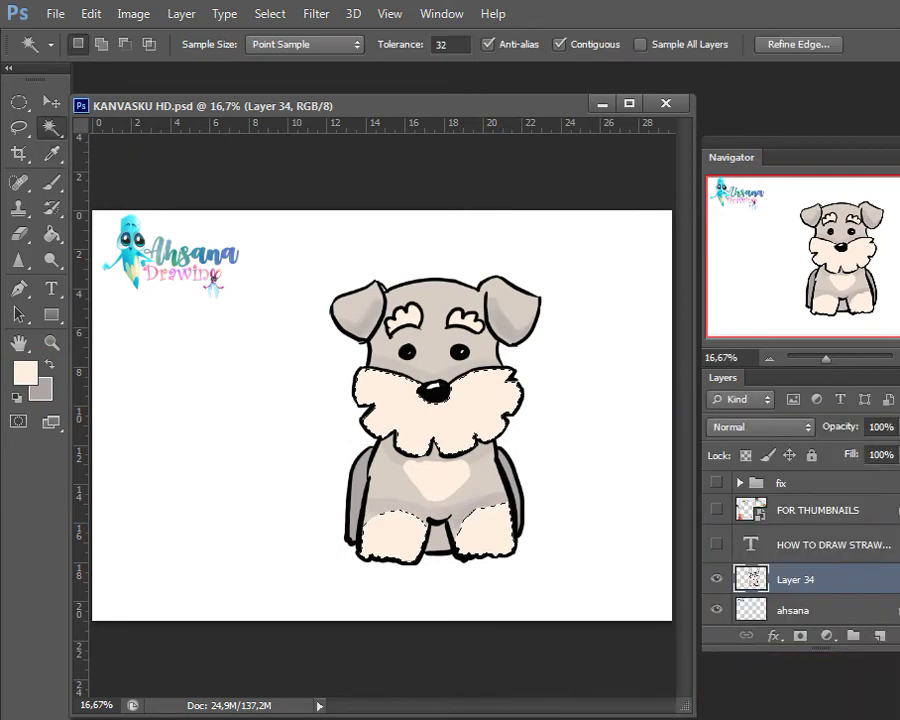
key(b)
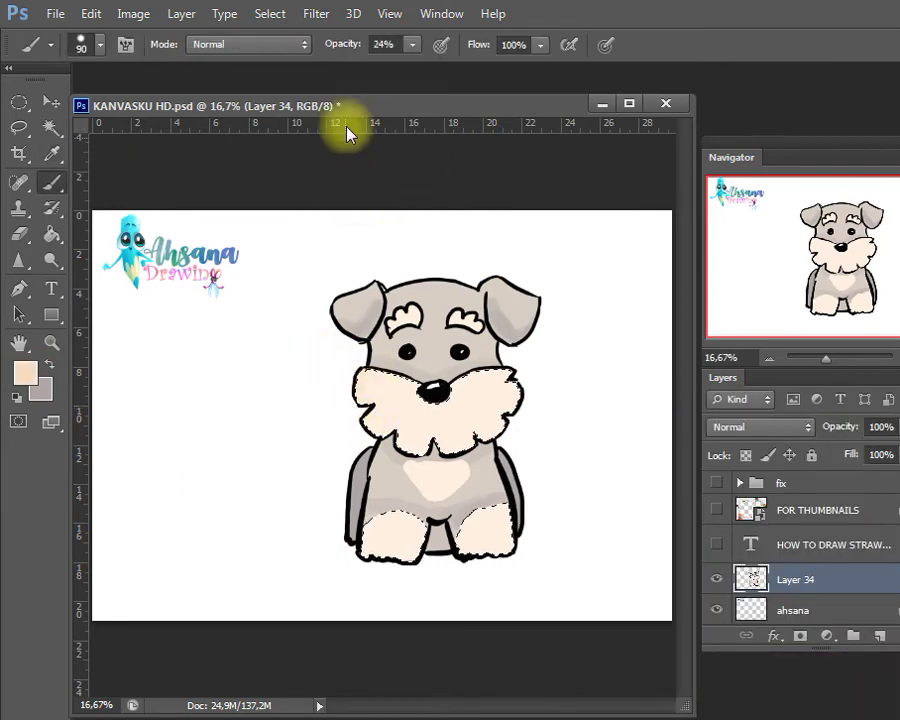
click(411, 44)
drag(413, 66, 460, 68)
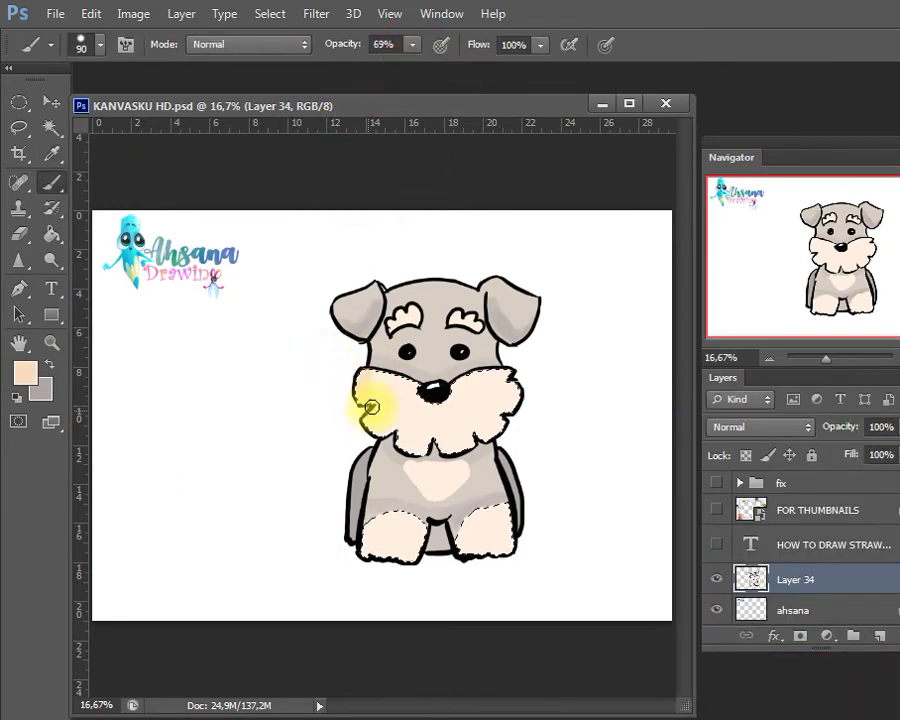
mouse_move(412, 453)
mouse_down()
mouse_move(524, 384)
mouse_move(364, 532)
mouse_move(396, 562)
mouse_up()
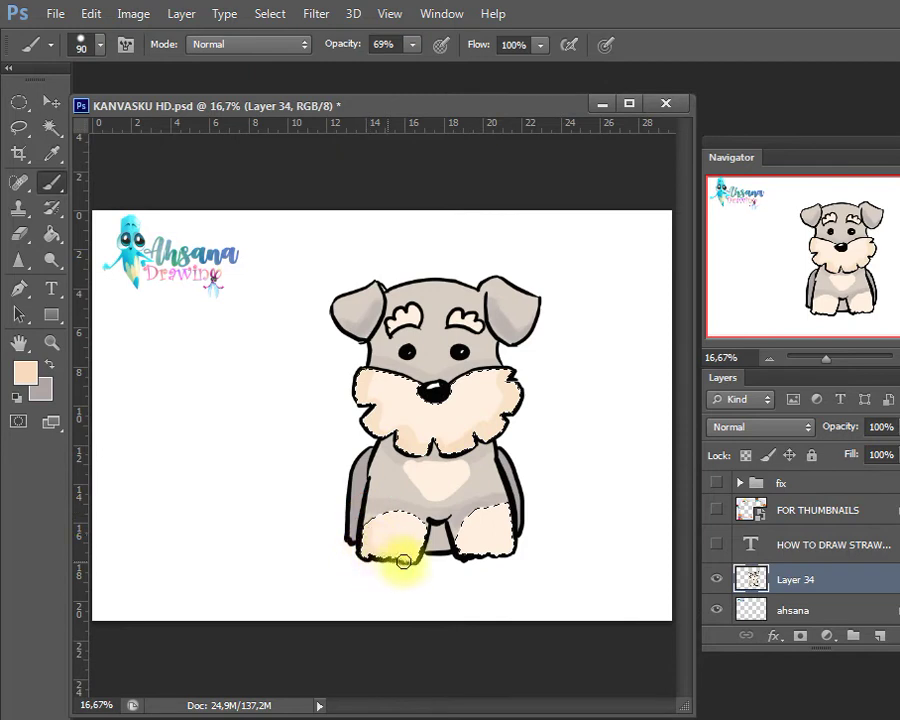
key(ctrl+d)
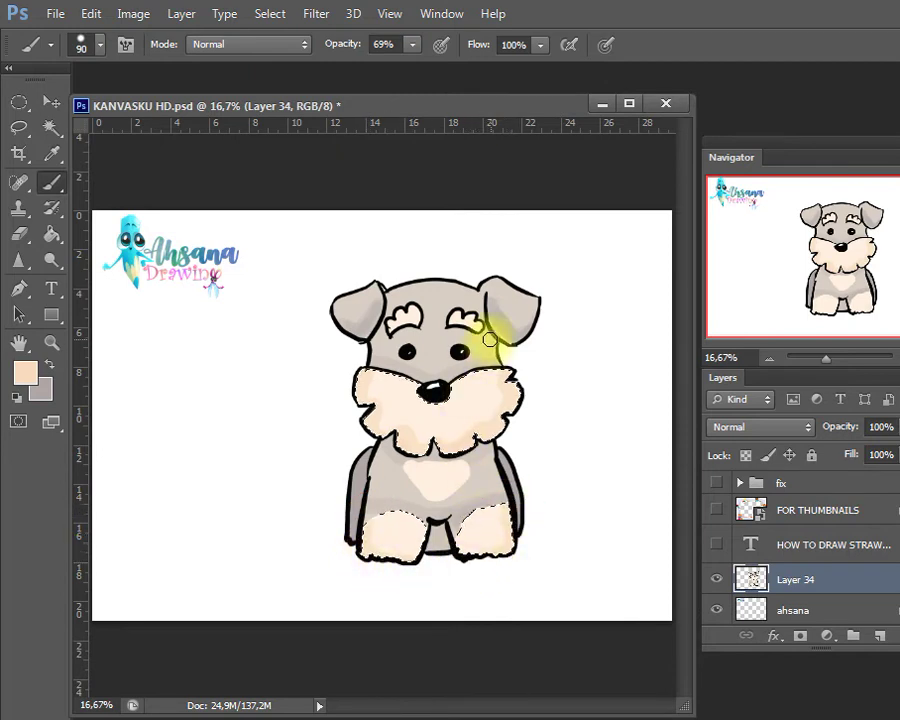
key(ctrl+s)
- Dab peach shading onto the eyebrows and save
key(w)
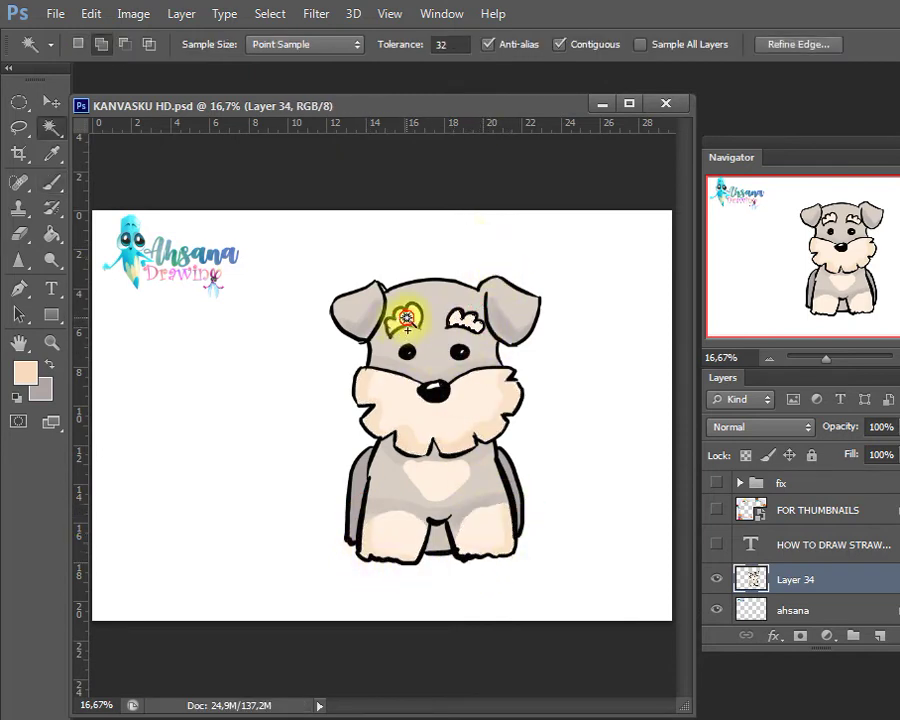
key(b)
click(480, 320)
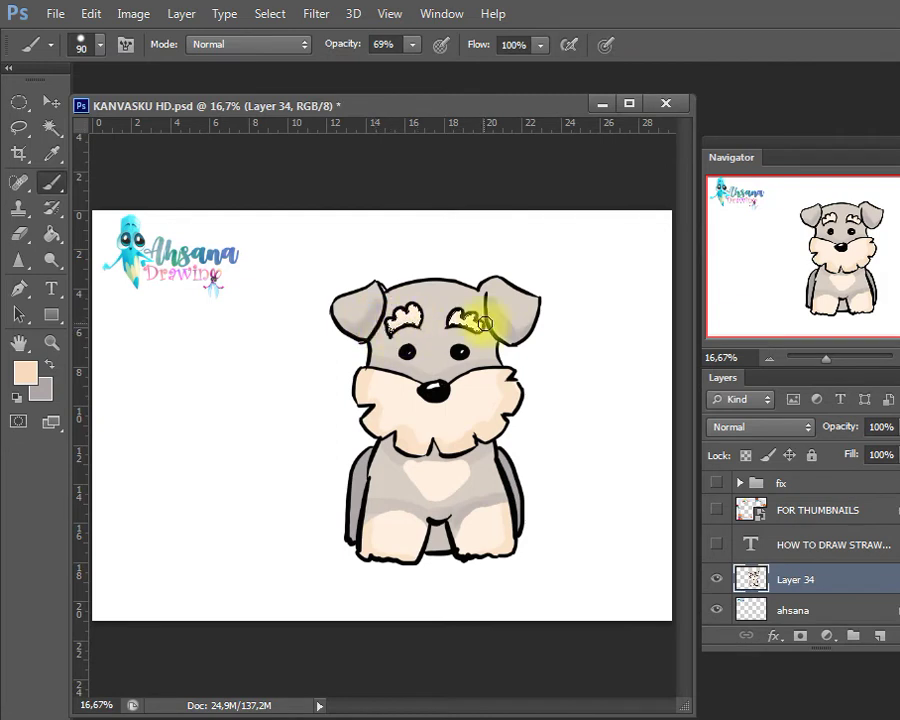
key(ctrl+s)
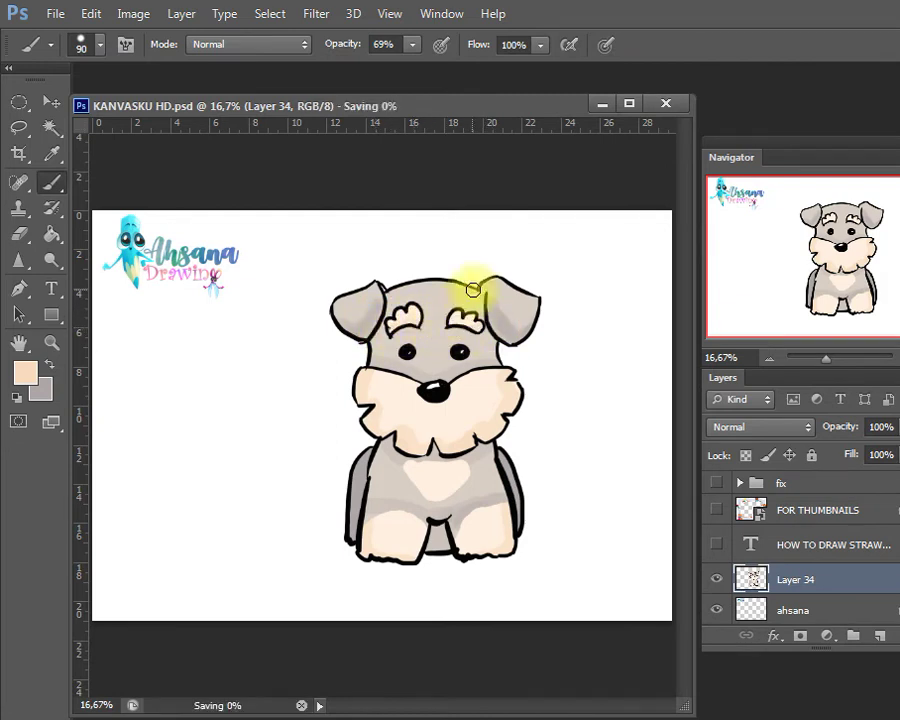
click(815, 609)
- Add a new layer and paint sampled green grass around the dog's base
click(880, 636)
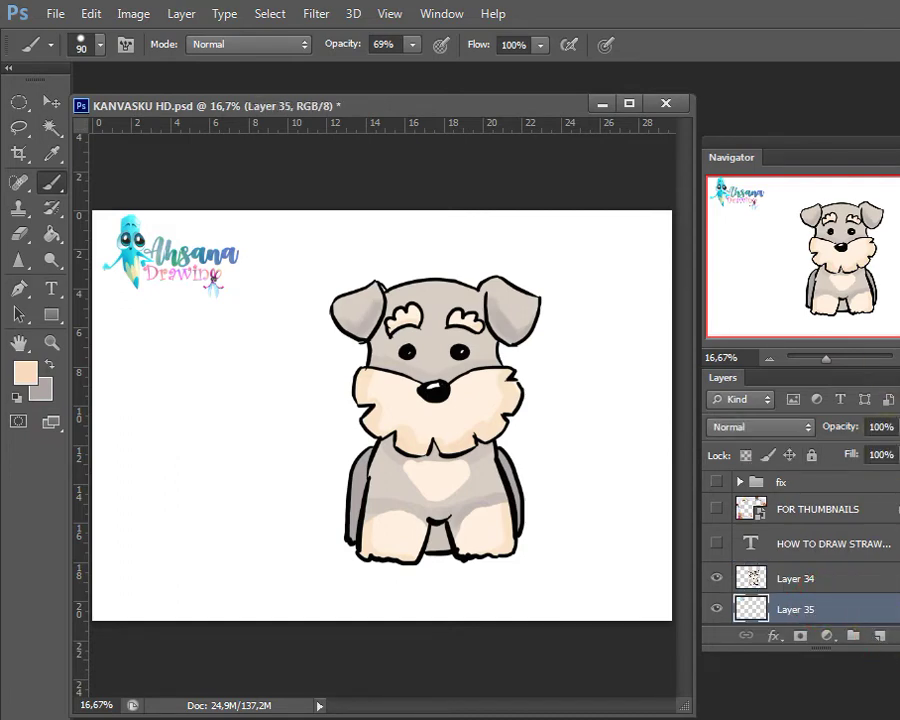
key(i)
key(b)
mouse_move(341, 512)
mouse_down()
mouse_move(301, 518)
mouse_move(349, 488)
mouse_move(279, 530)
mouse_move(562, 531)
mouse_move(537, 519)
mouse_move(560, 506)
mouse_move(537, 496)
mouse_up()
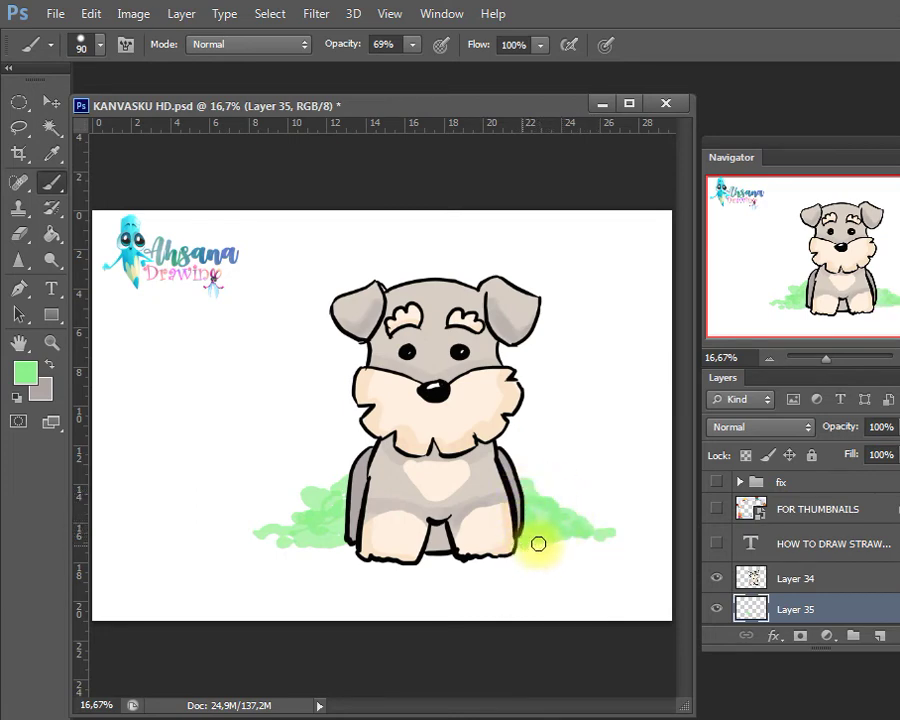
- Pick a dark brown and paint a ground patch beneath the puppy's paws
click(25, 373)
click(870, 688)
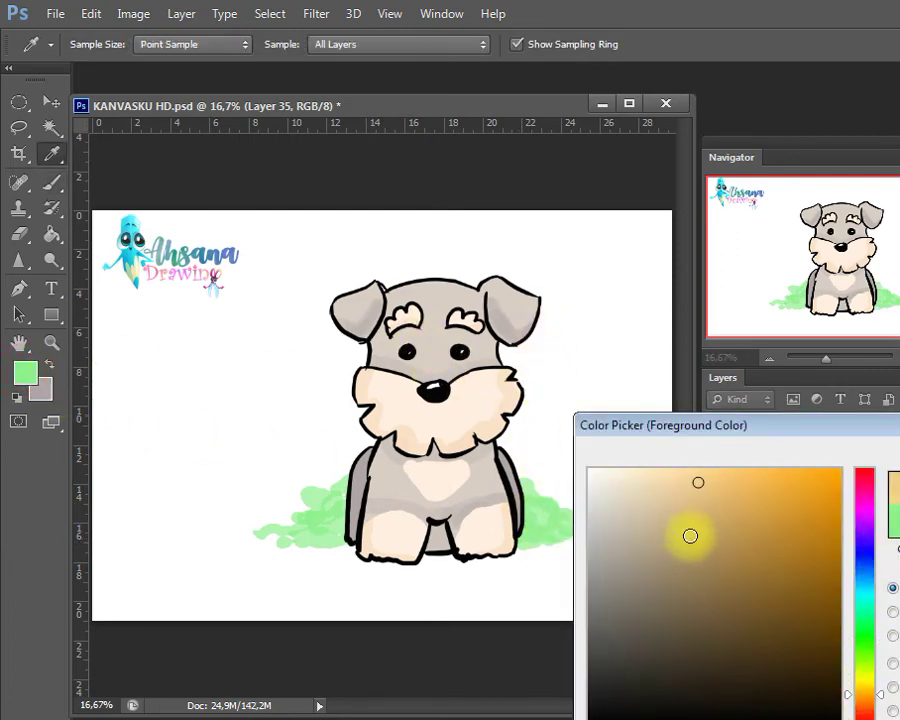
drag(689, 532, 660, 529)
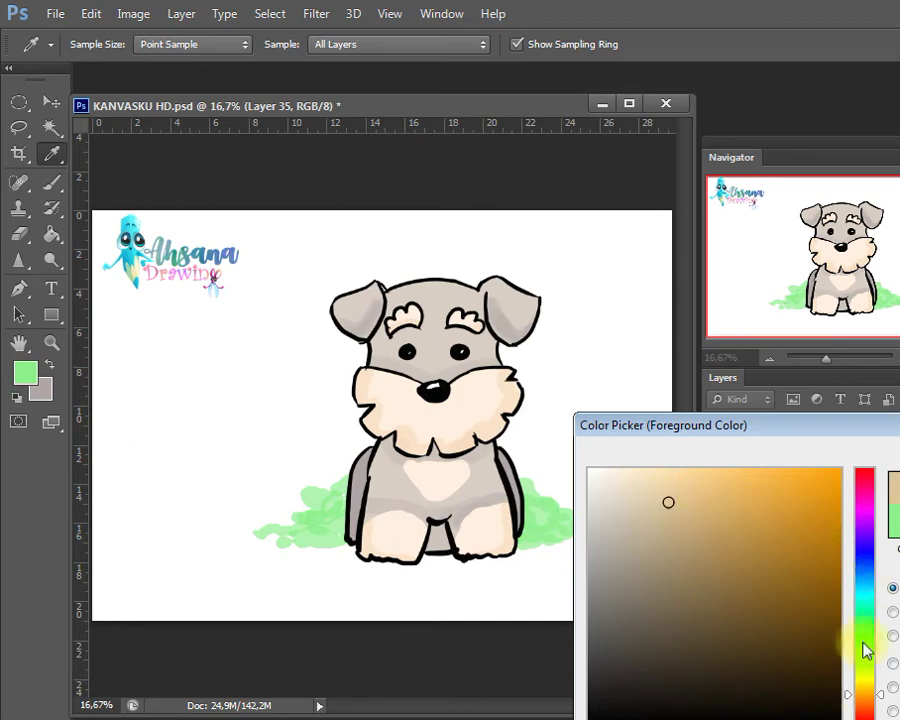
drag(688, 628, 689, 620)
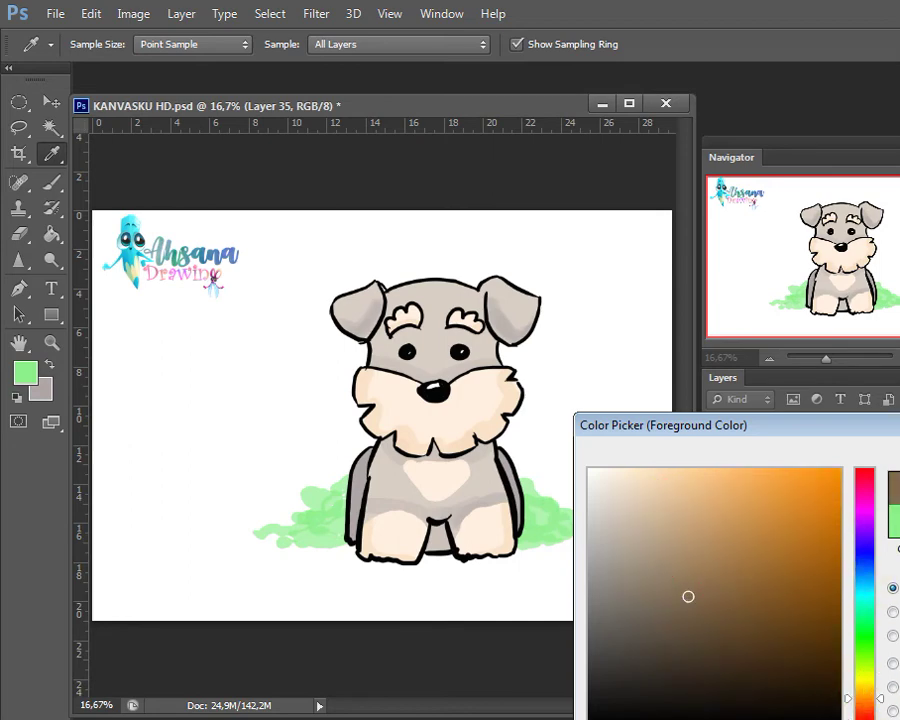
key(Return)
key(b)
mouse_move(323, 545)
mouse_down()
mouse_move(458, 558)
mouse_move(426, 542)
mouse_move(475, 562)
mouse_move(554, 542)
mouse_move(512, 542)
mouse_move(440, 575)
mouse_move(323, 553)
mouse_move(360, 565)
mouse_move(364, 549)
mouse_up()
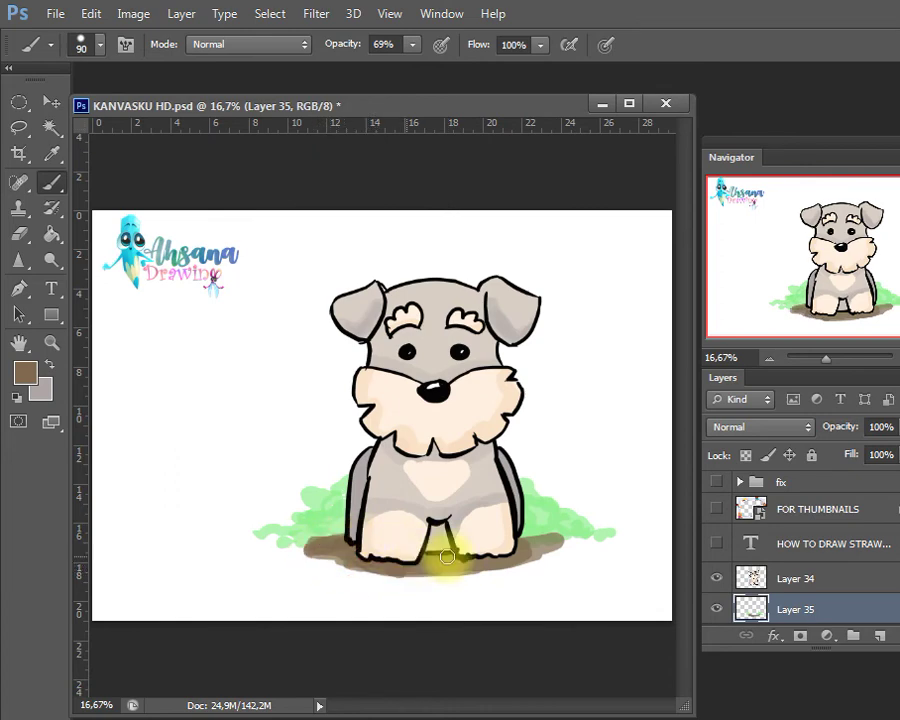
mouse_move(428, 552)
mouse_down()
mouse_move(374, 558)
mouse_move(532, 562)
mouse_move(466, 566)
mouse_move(547, 546)
mouse_up()
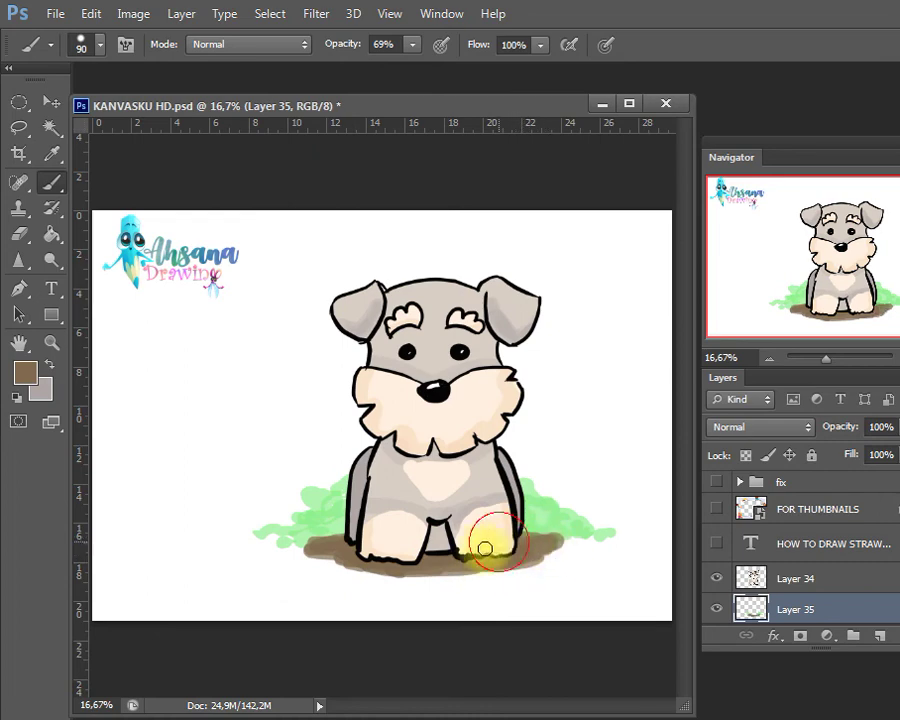
- Sample a light yellow for grass highlights, then sample green from the painted grass
key(i)
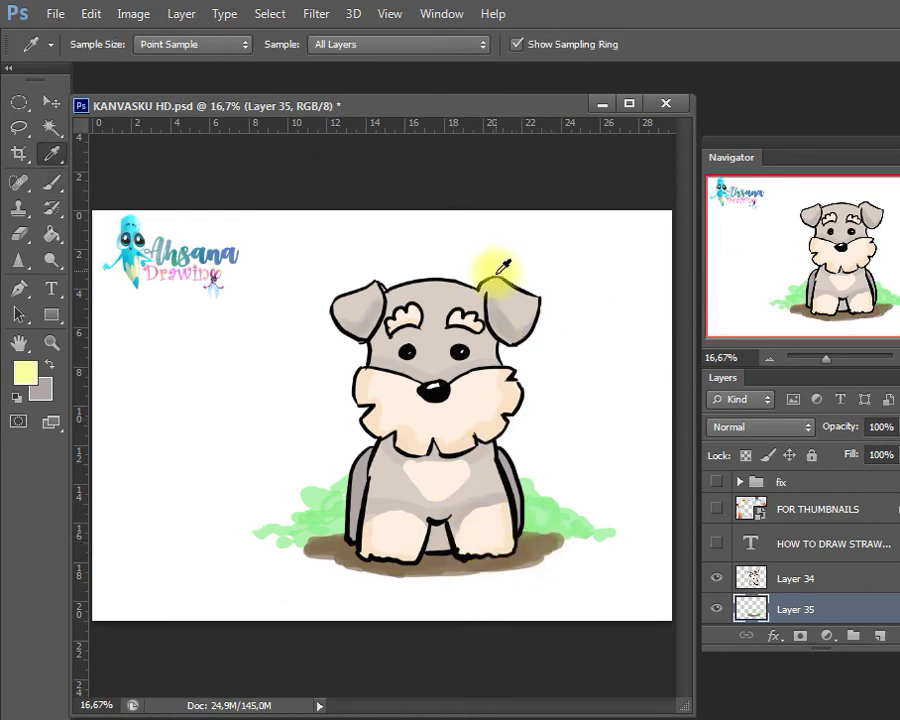
key(b)
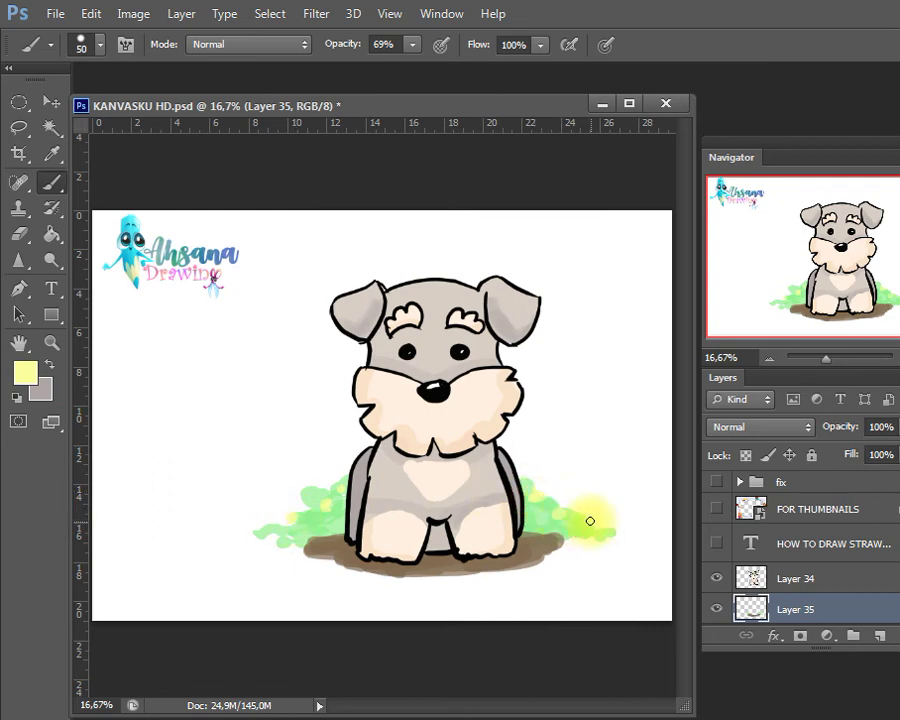
key(i)
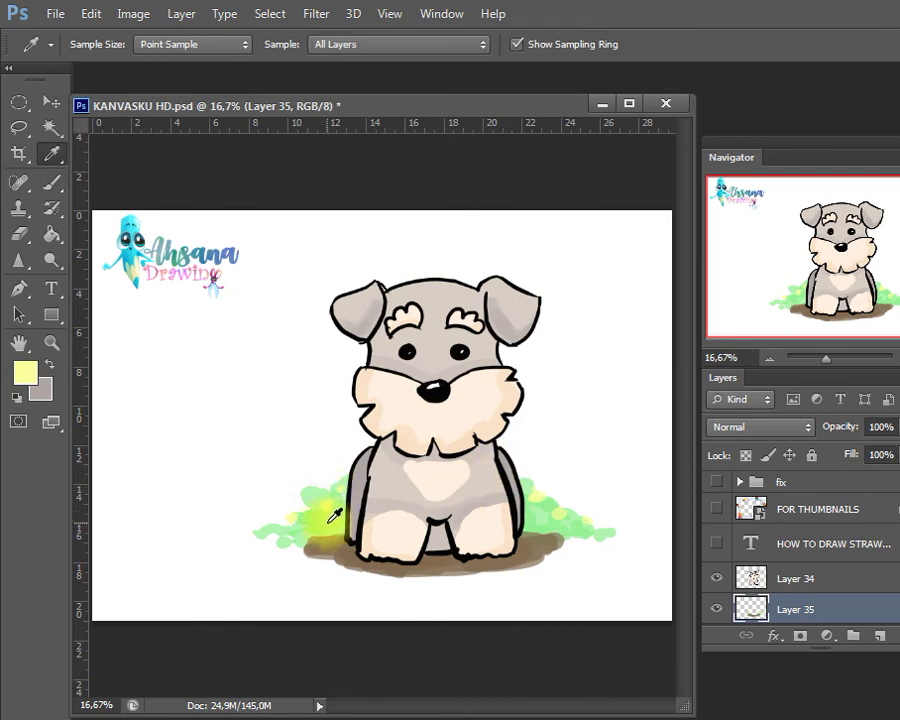
click(333, 518)
- Set a fresh green, blend it into the grass beside both legs, and save the file
click(25, 372)
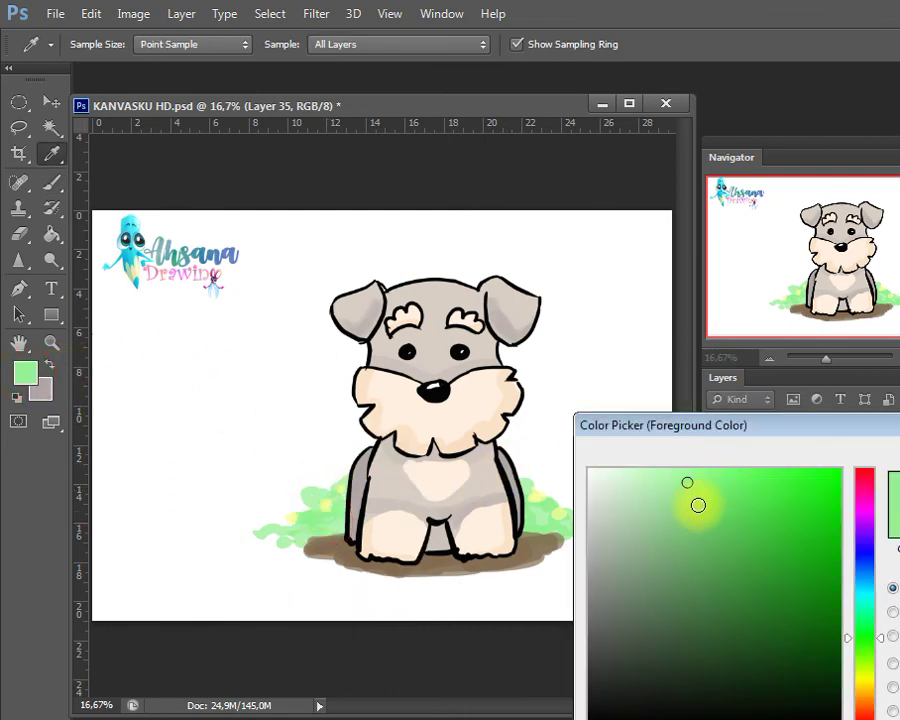
key(Return)
key(b)
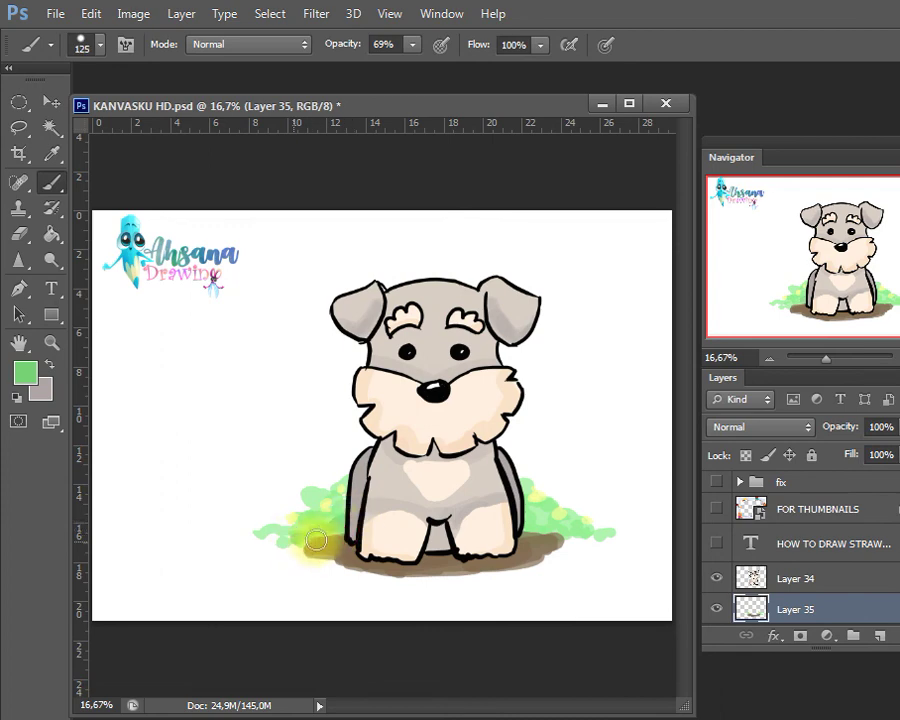
drag(348, 519, 353, 521)
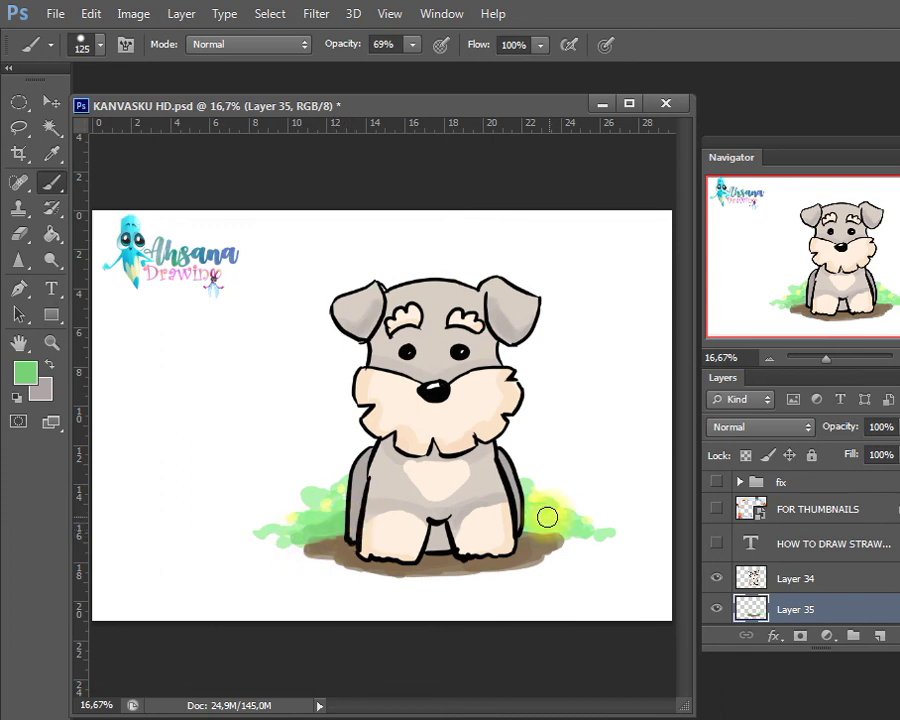
mouse_move(539, 532)
mouse_down()
mouse_move(561, 534)
mouse_move(518, 508)
mouse_up()
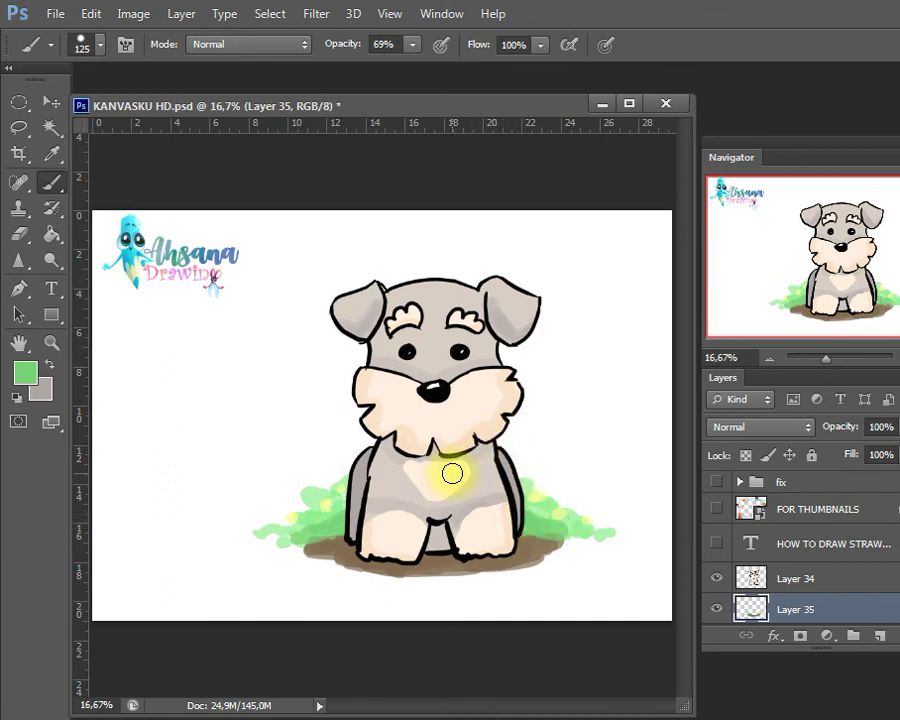
key(ctrl+s)
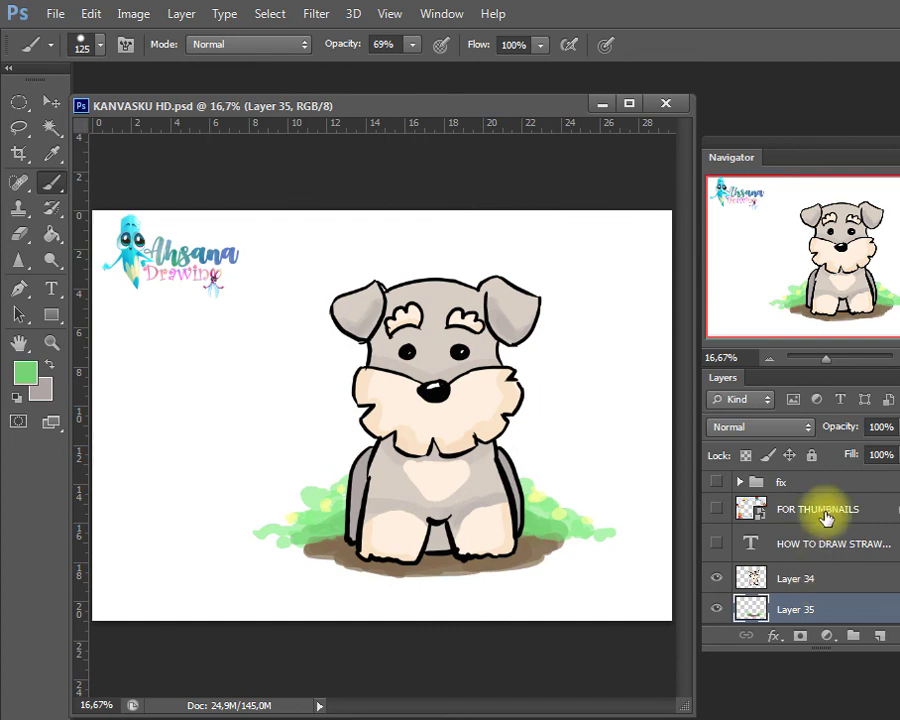